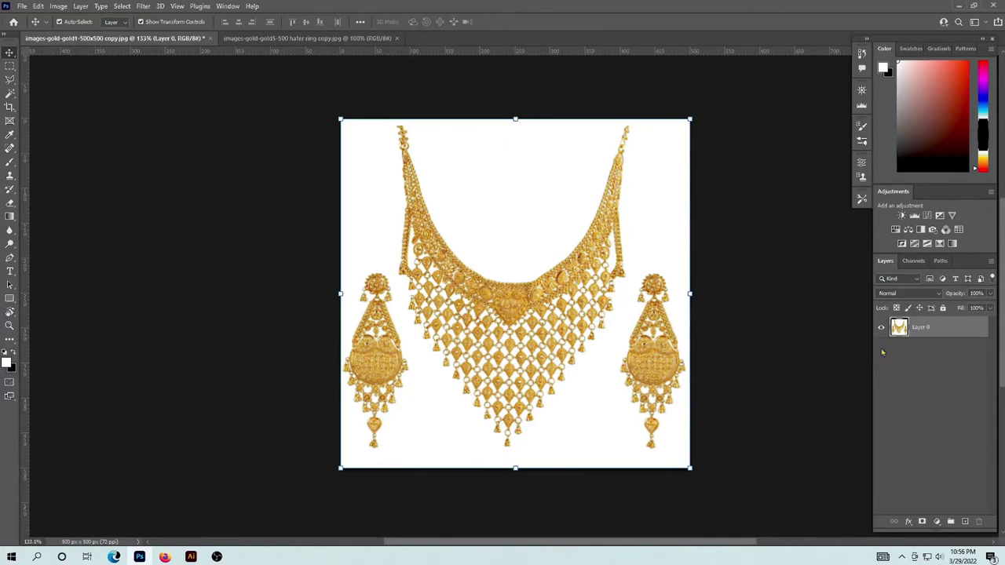
- Duplicate Layer 0 to create 'Layer 0 copy' above the original
left_click_drag(923, 329, 963, 523)
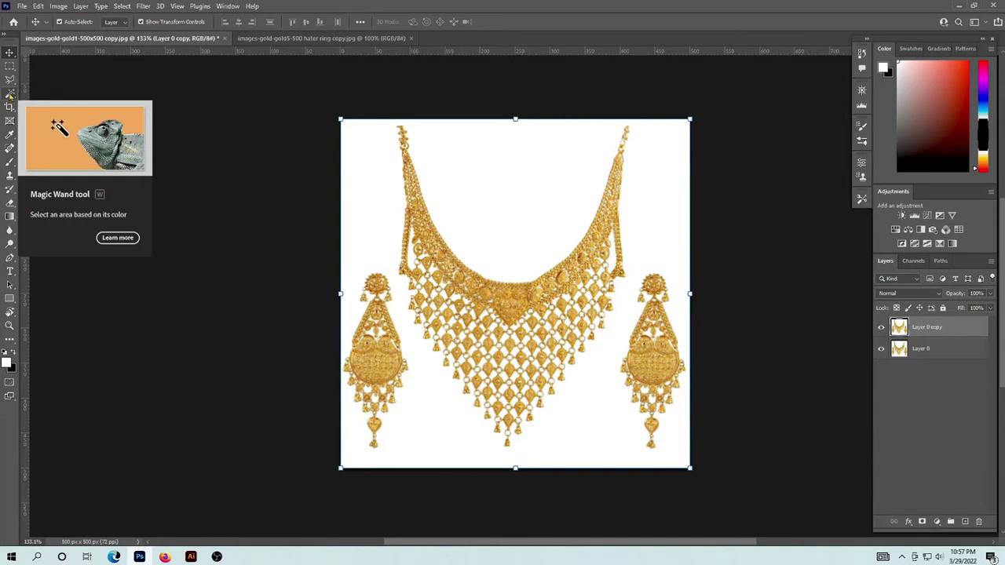
- Select the gold necklace and earrings with the Magic Wand, reselecting after the first attempt
left_click(10, 95)
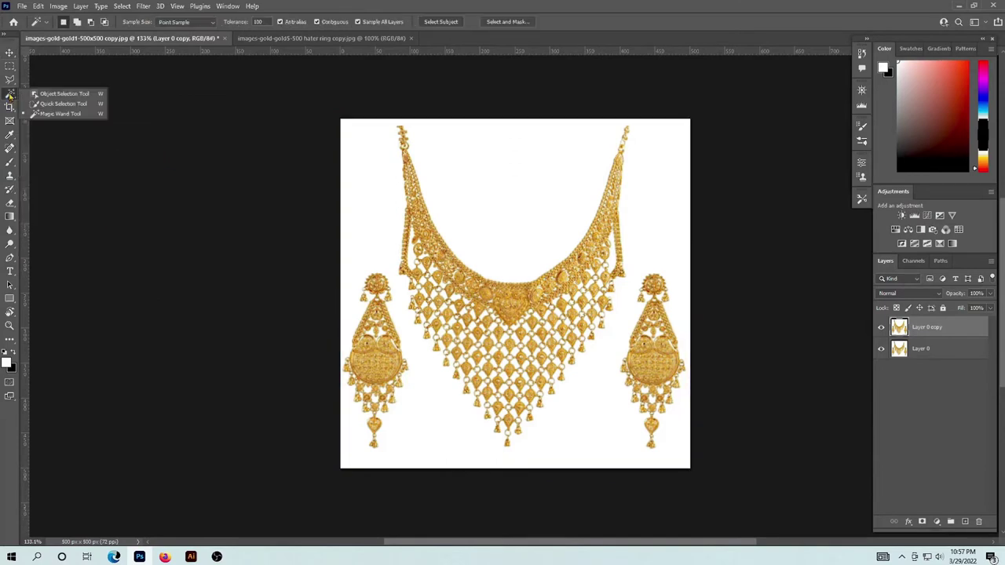
left_click(58, 115)
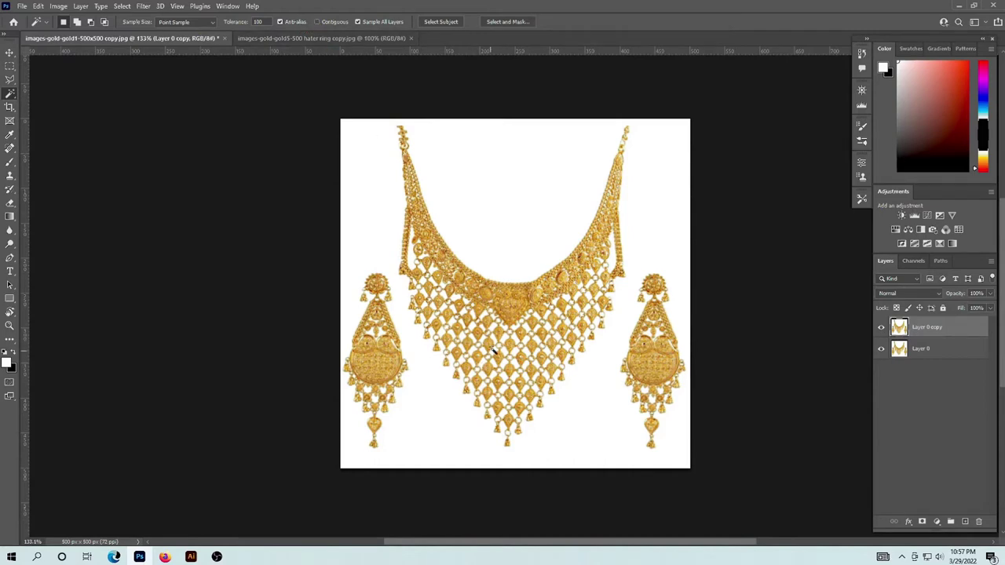
left_click(505, 347)
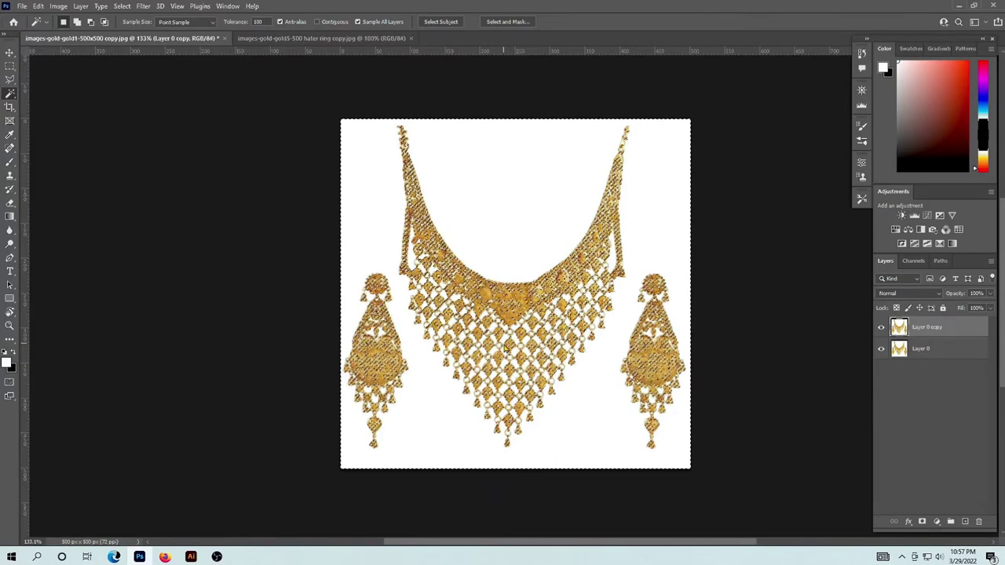
key("ctrl+d")
left_click(499, 353)
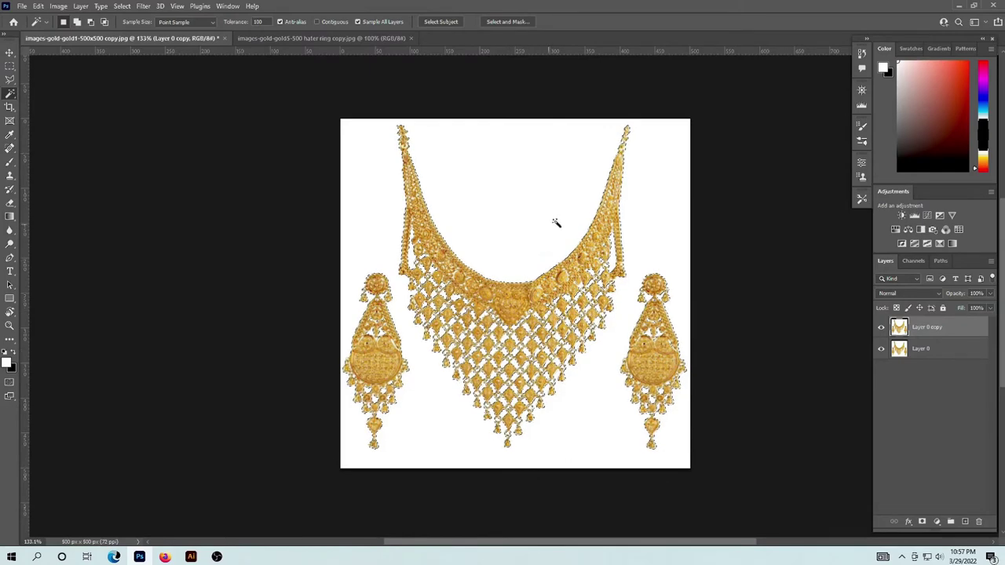
- Refine the jewelry selection in Select and Mask: radius 1 px, smooth 2, feather 0.2 px, contrast 4%
left_click(507, 22)
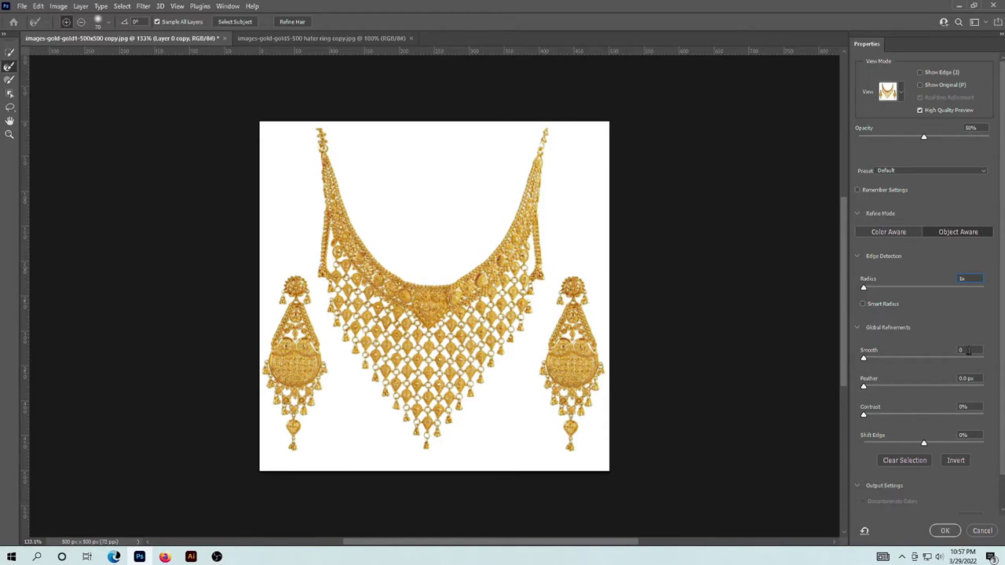
left_click(969, 351)
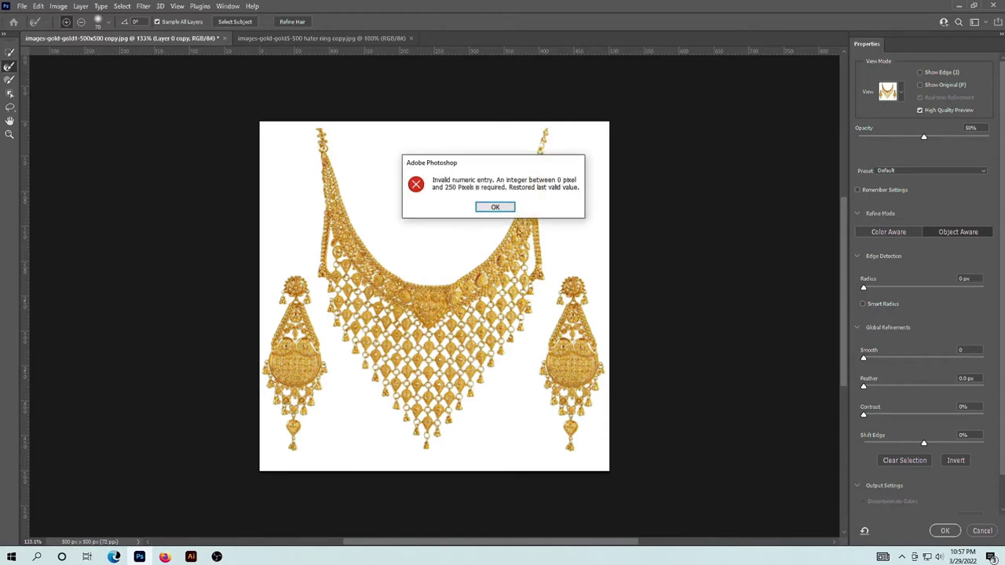
left_click(495, 207)
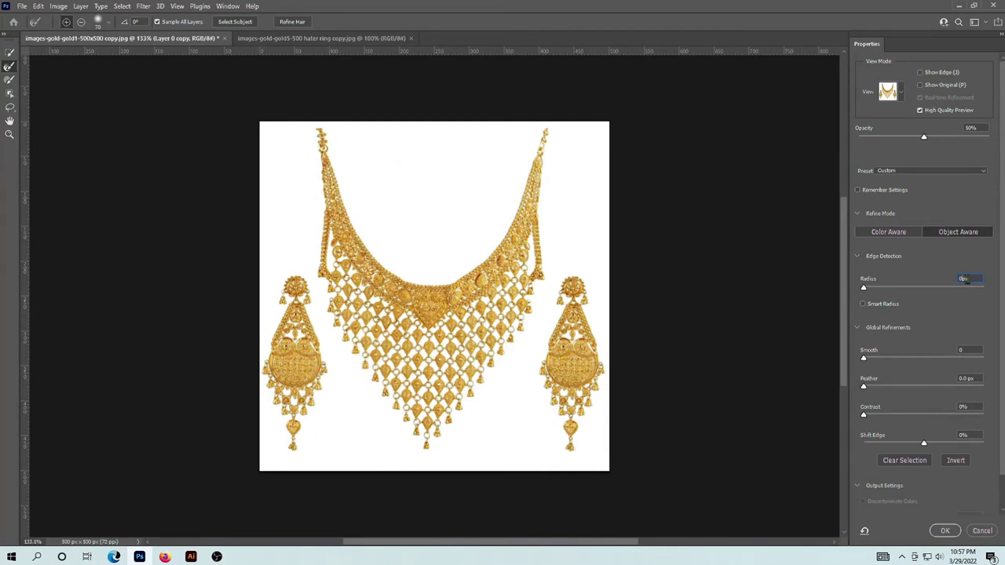
key("BackSpace")
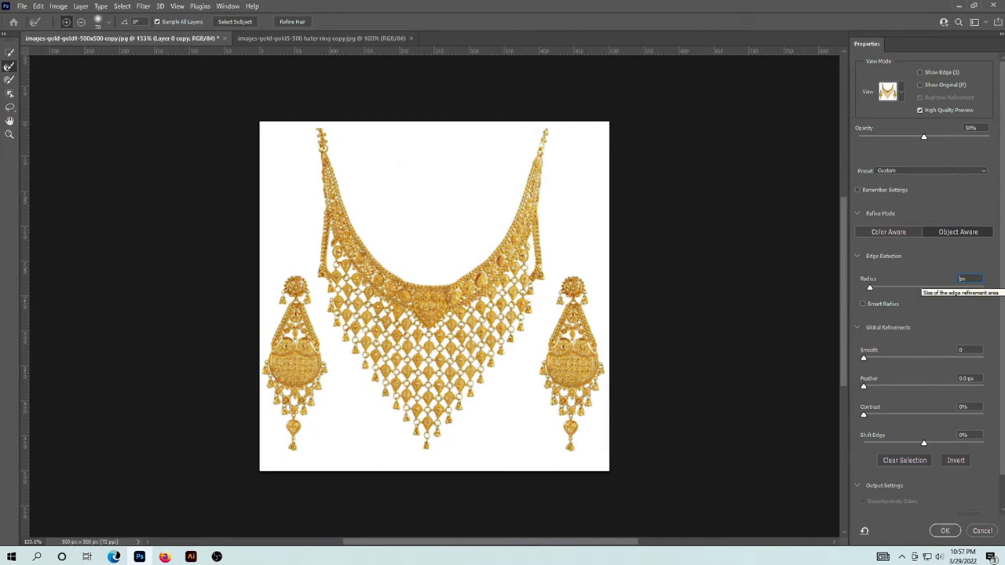
type("1 ")
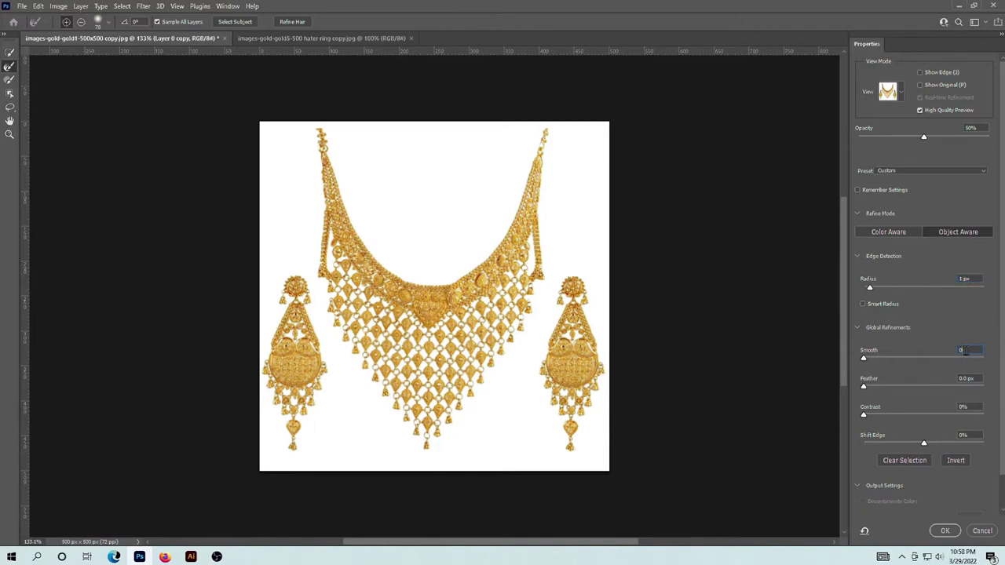
type("1")
left_click(977, 378)
type("0.2")
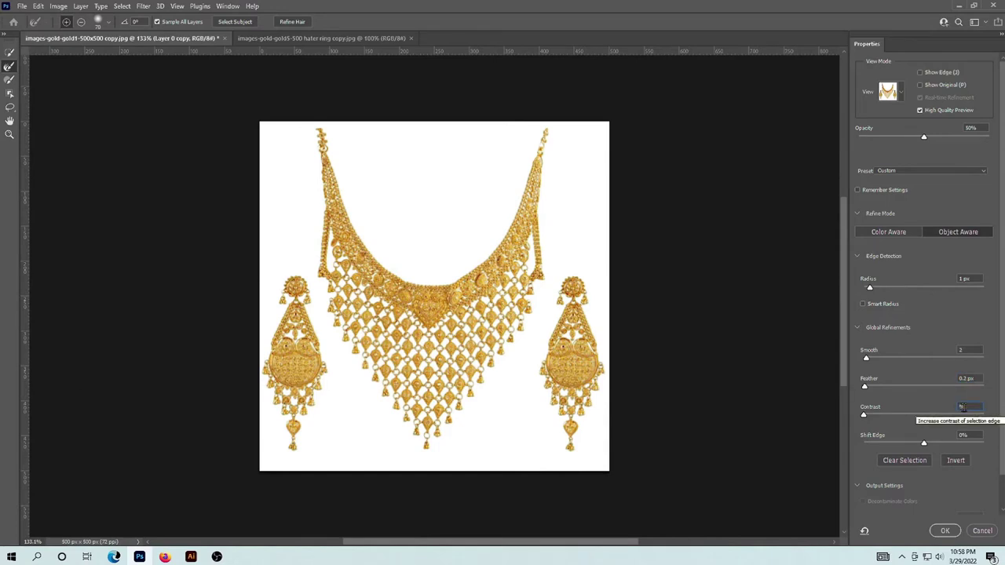
type("4")
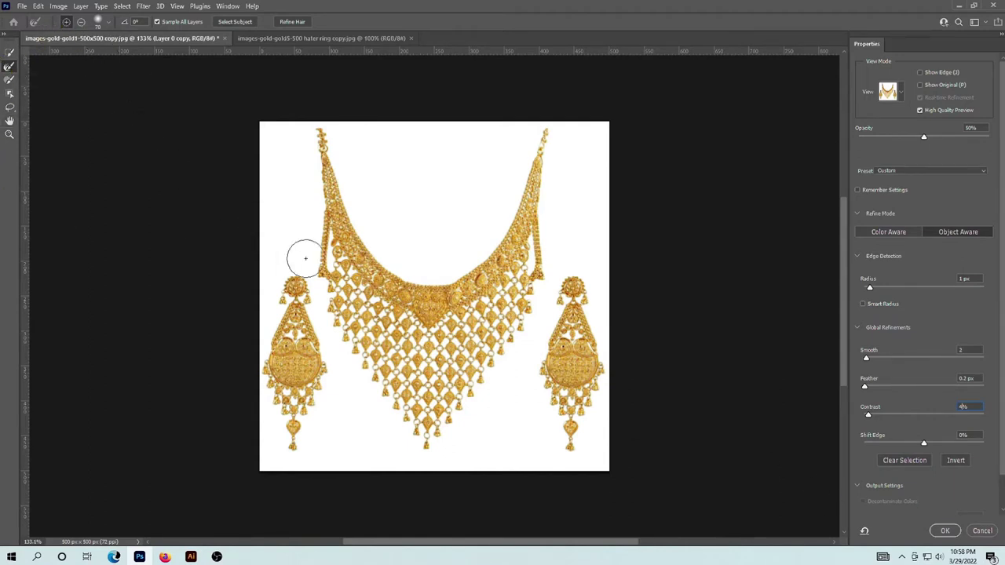
left_click(944, 532)
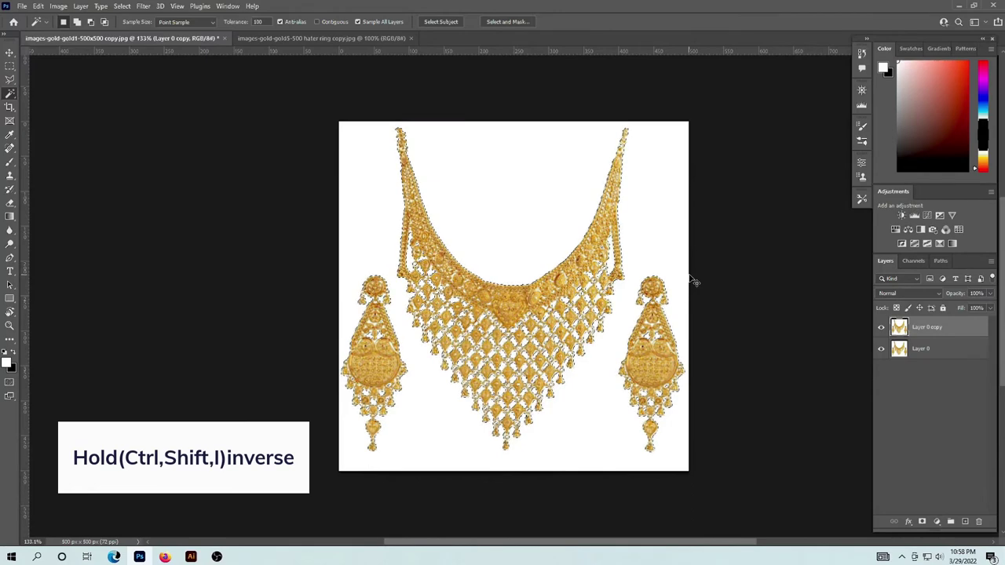
- Invert the selection, cut the white background from Layer 0 copy, and hide Layer 0
key("ctrl+shift+i")
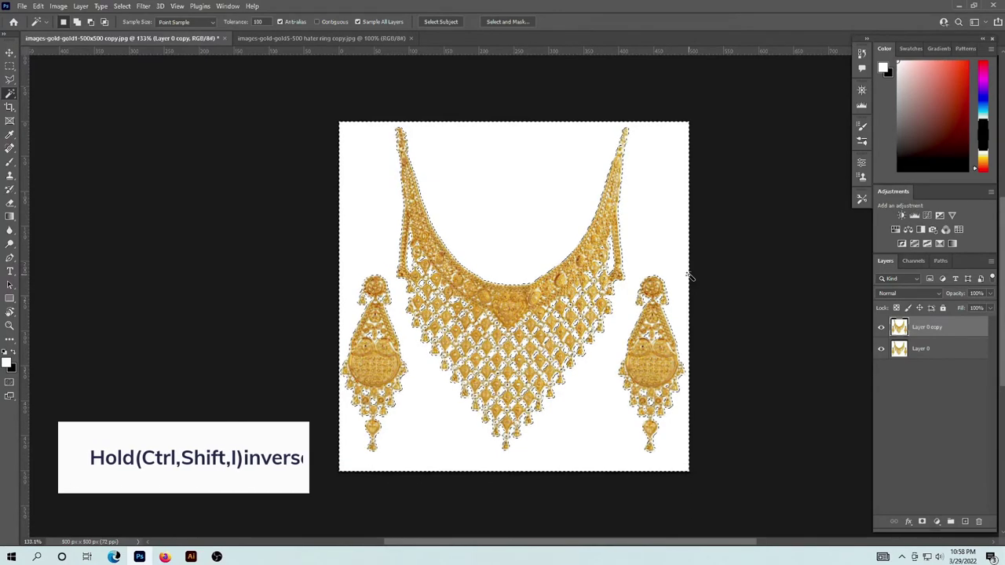
key("ctrl+x")
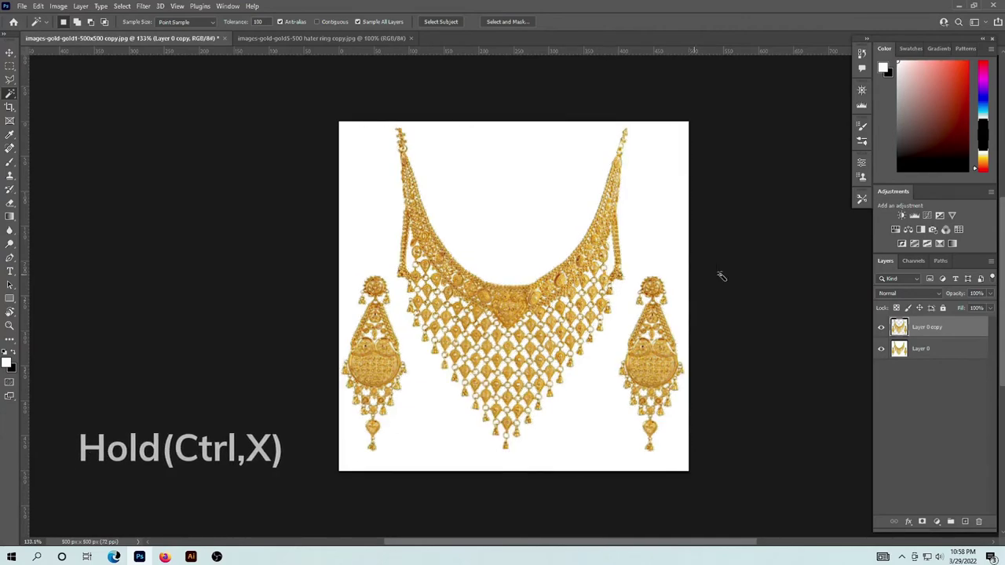
left_click(881, 351)
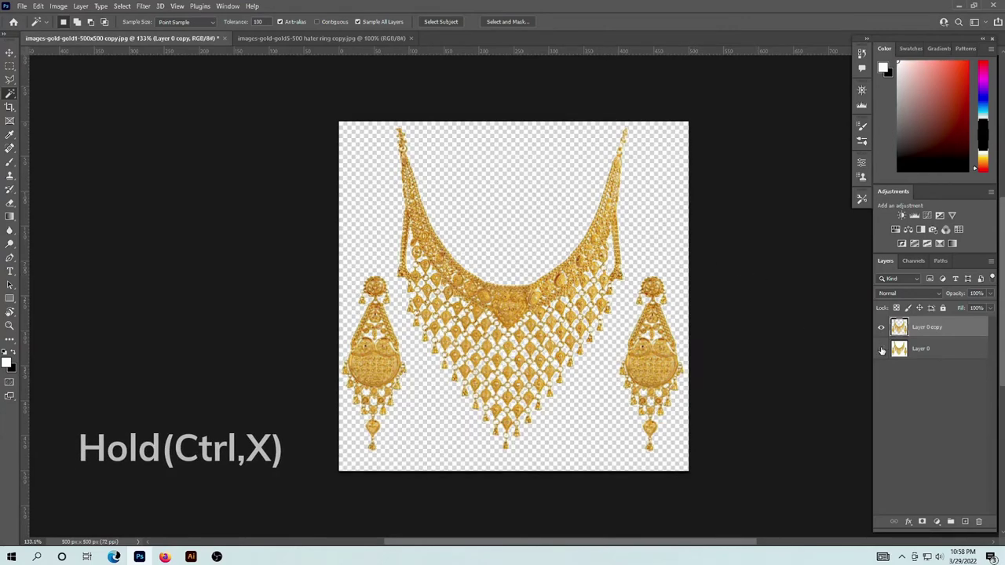
left_click(881, 350)
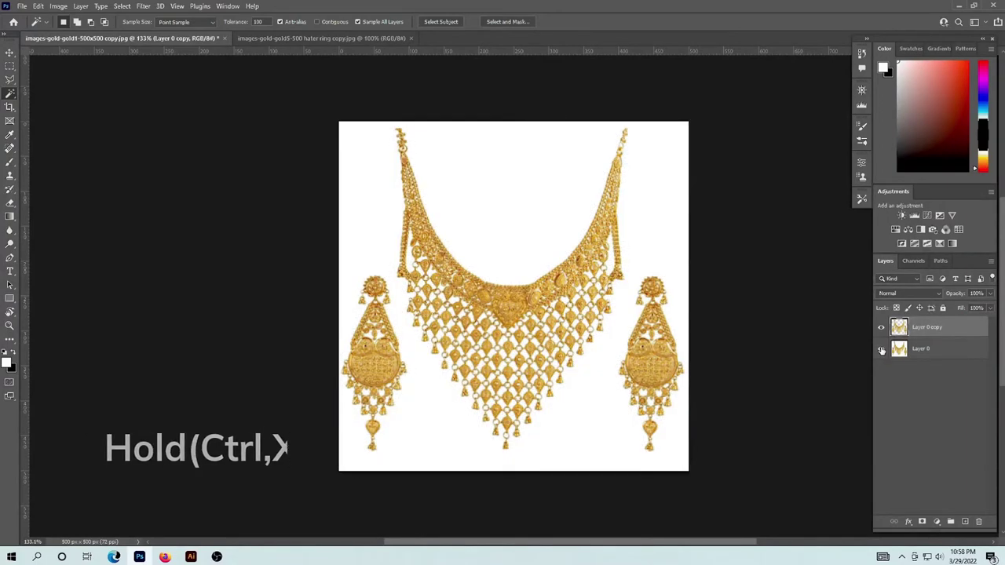
left_click(881, 350)
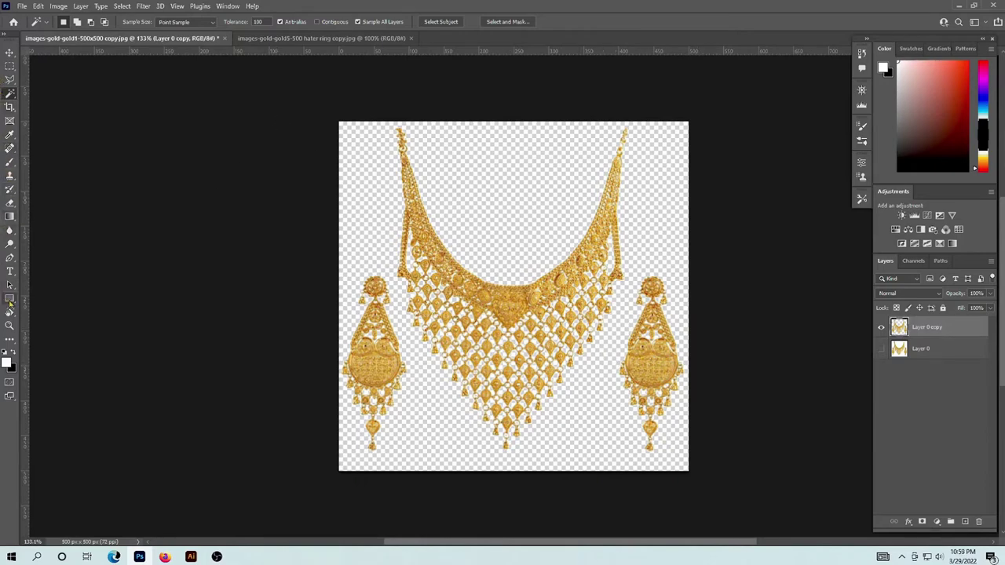
left_click(10, 298)
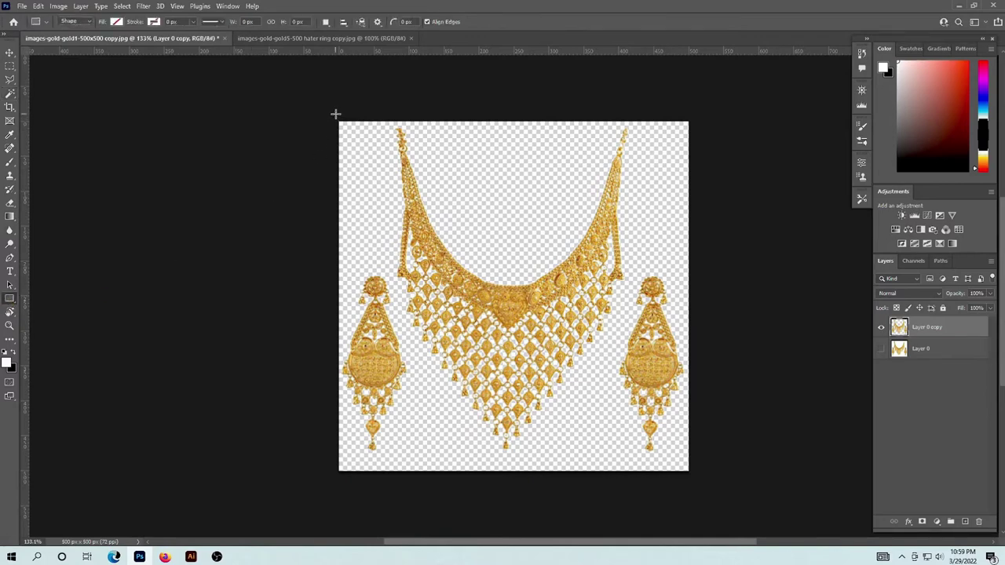
- Draw a rectangle covering the whole canvas, filled dark red-brown
mouse_move(332, 114)
left_mouse_down()
mouse_move(674, 494)
mouse_move(713, 474)
mouse_move(697, 478)
left_mouse_up()
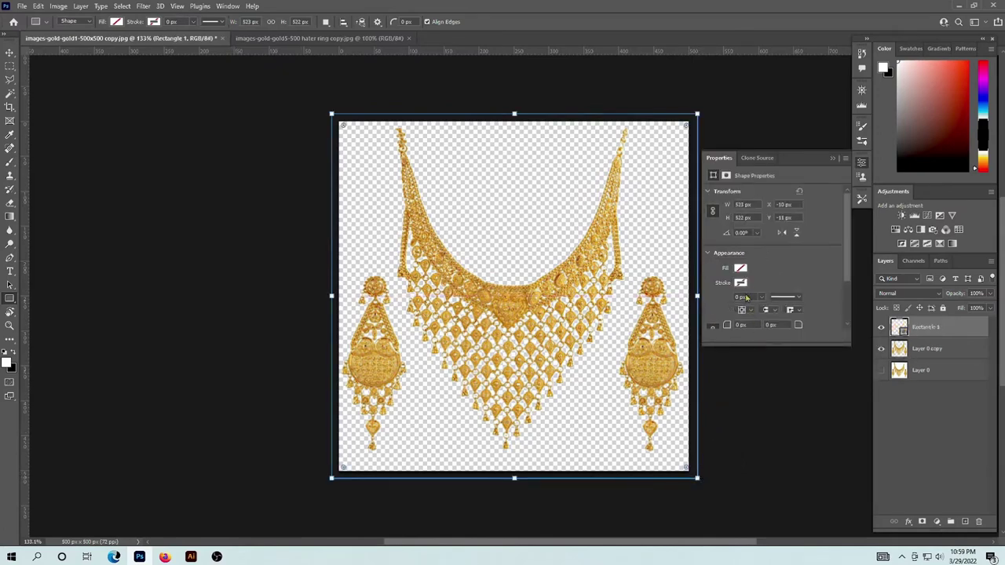
left_click(741, 268)
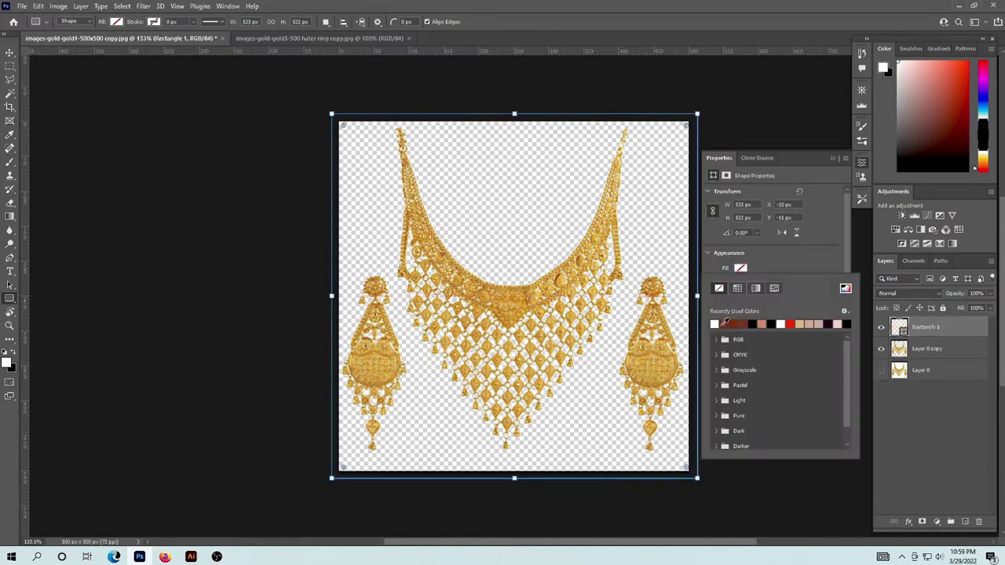
left_click(730, 323)
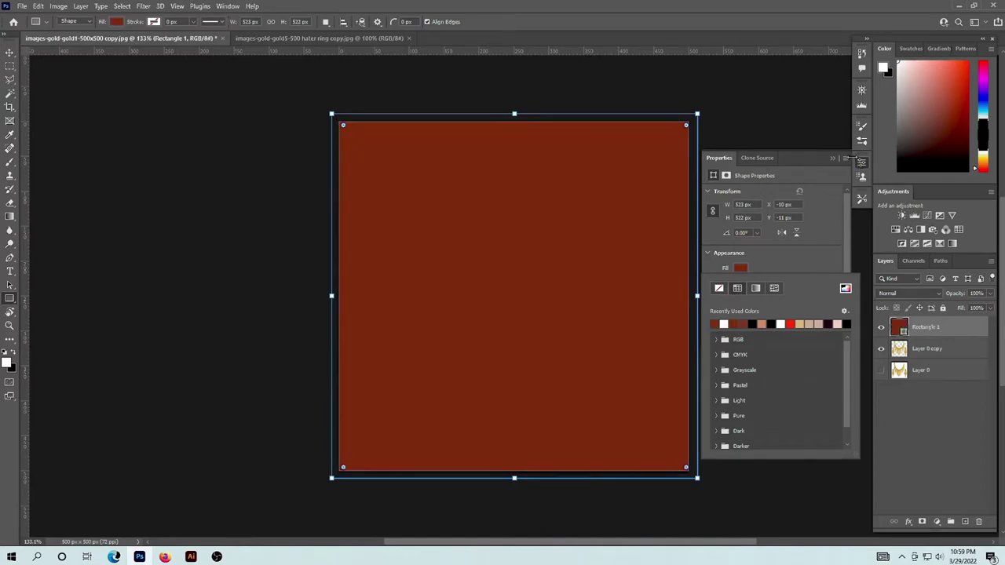
- Move the necklace layer above the red rectangle, then switch to the ring image
left_click(861, 162)
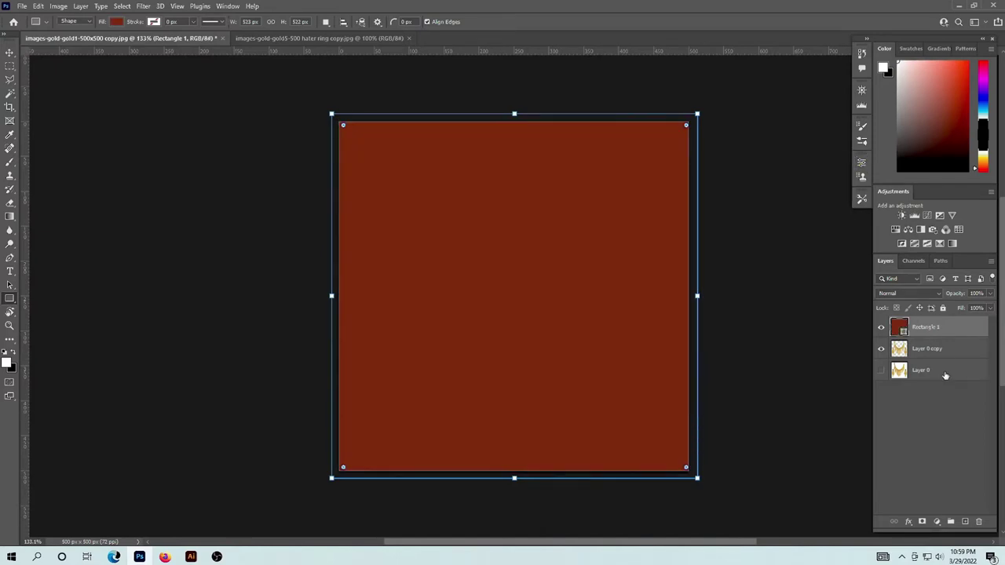
left_click_drag(937, 348, 932, 321)
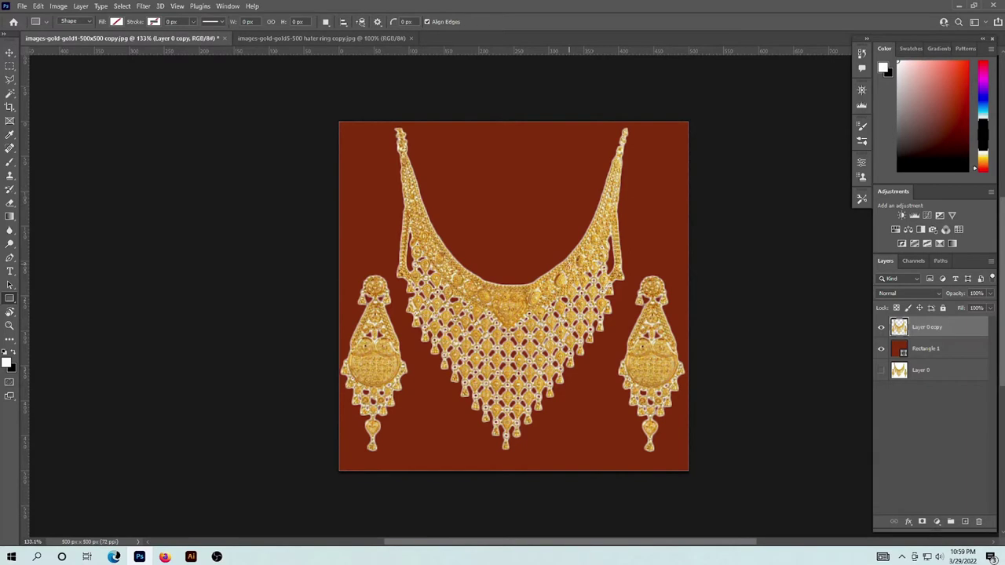
left_click(321, 38)
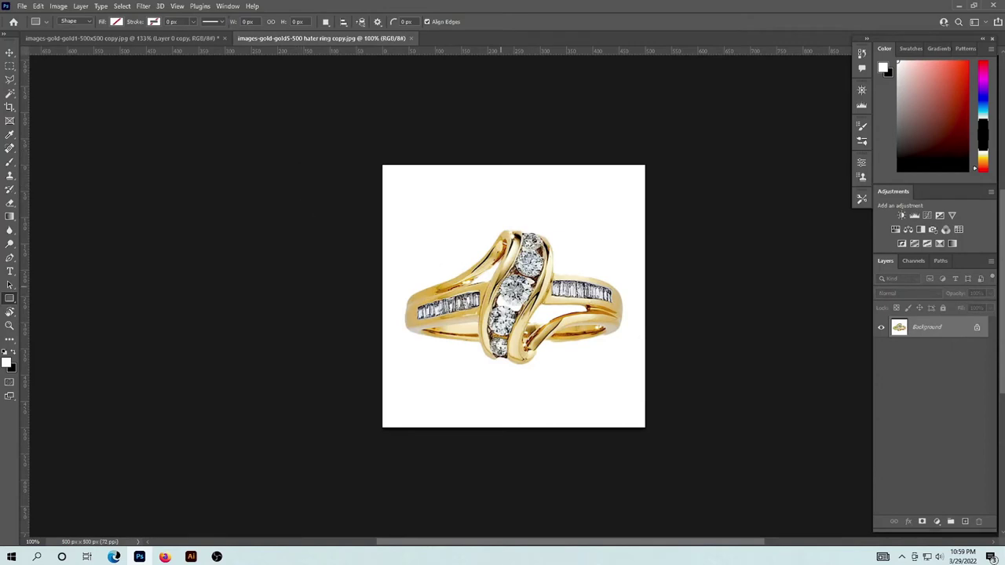
- Duplicate the ring's Background layer, unlock the original as Layer 0, and select the copy
scroll(530, 284, "up", 3)
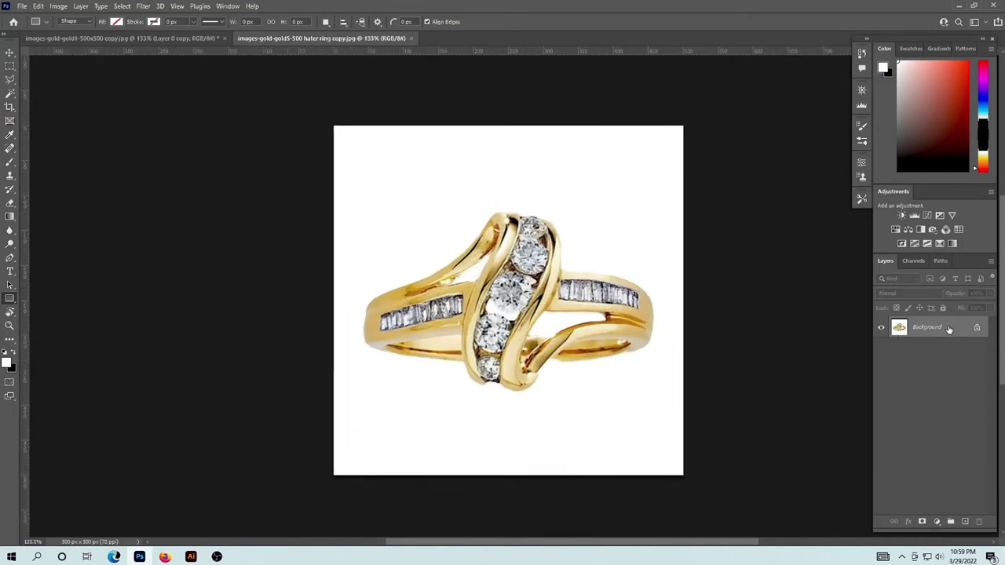
left_click_drag(949, 330, 964, 523)
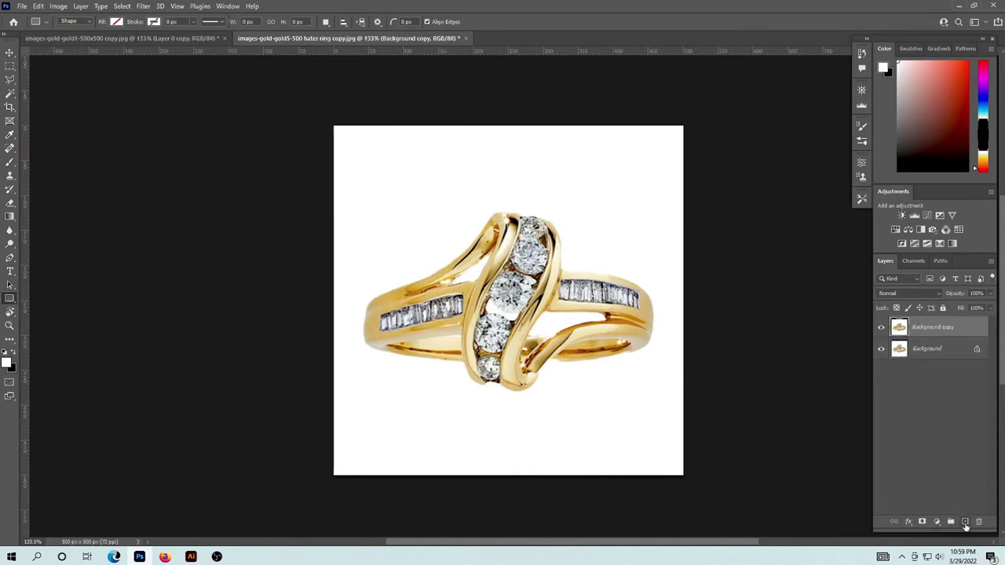
left_click(976, 351)
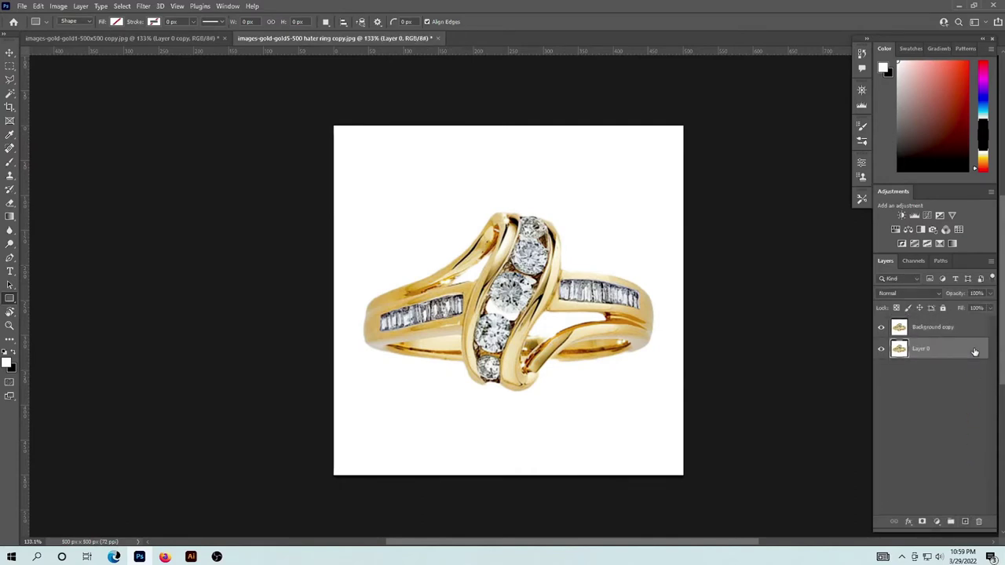
left_click(946, 326)
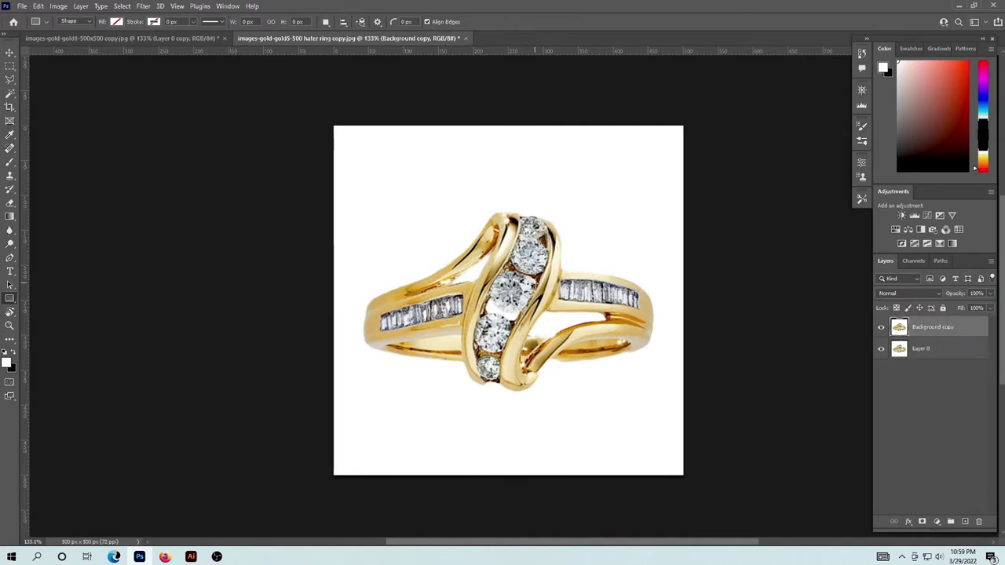
- Select the ring apart from its white background with the Magic Wand in New Selection mode
left_click(9, 94)
key("ctrl+plus")
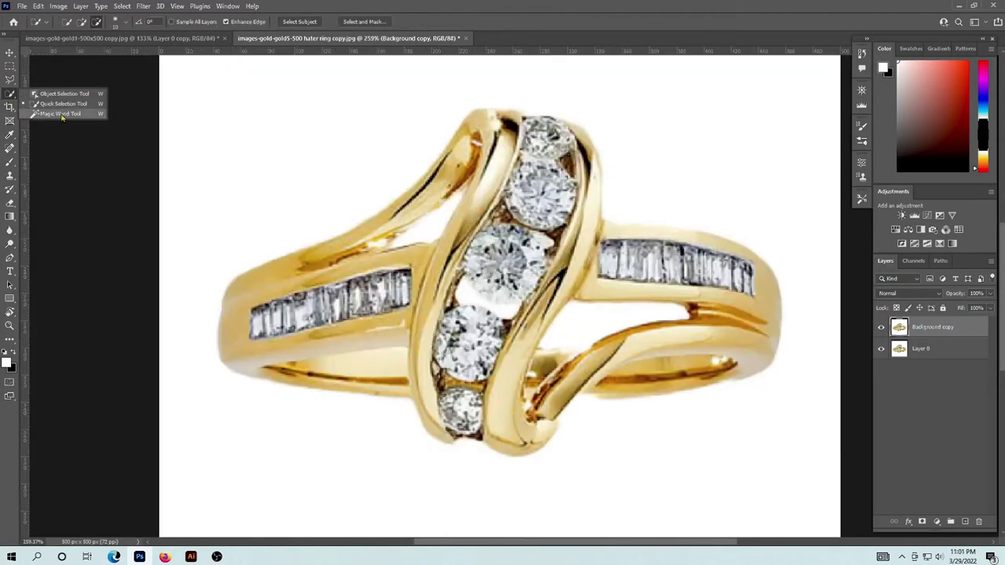
left_click(62, 118)
left_click(63, 22)
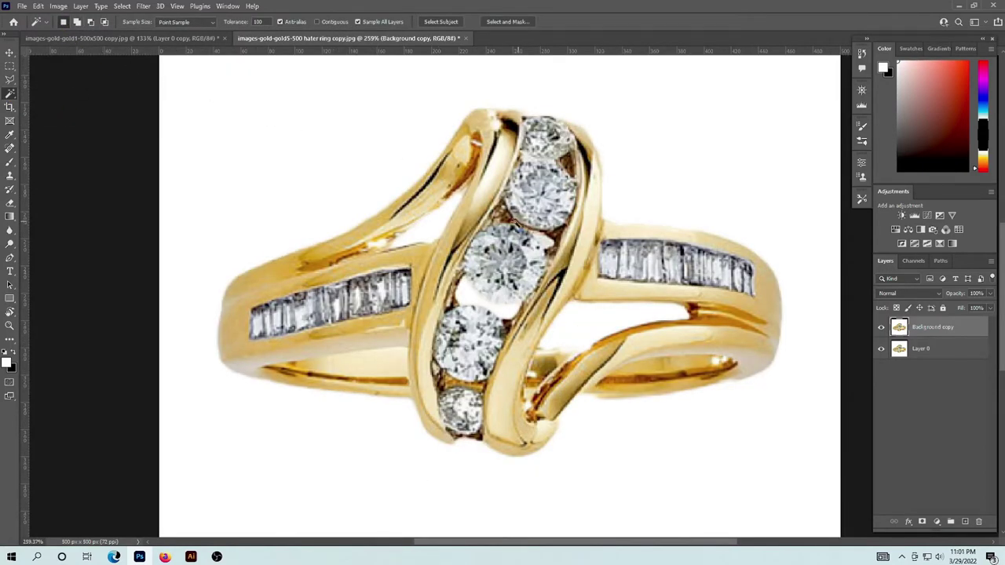
left_click(445, 241)
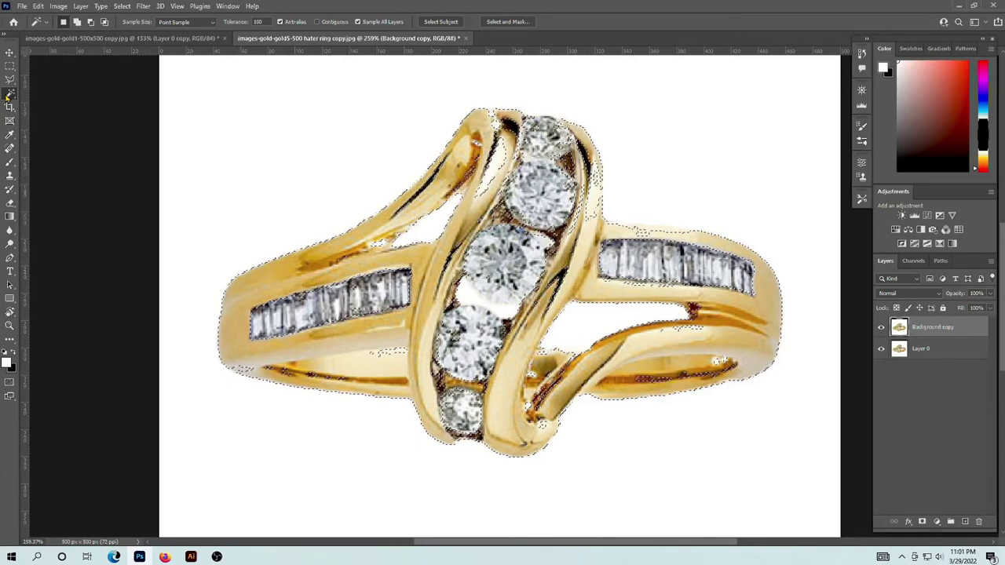
right_click(9, 94)
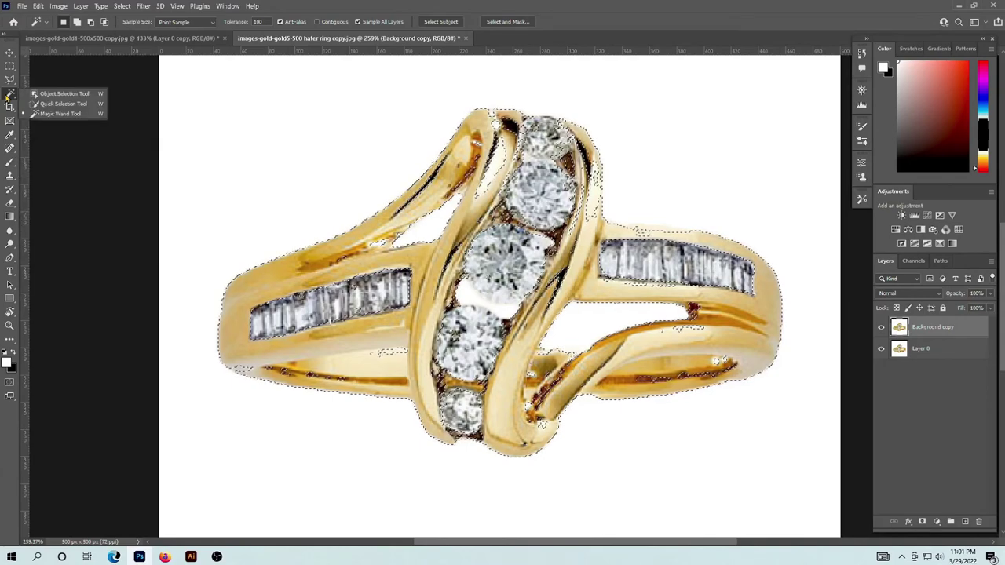
left_click(61, 104)
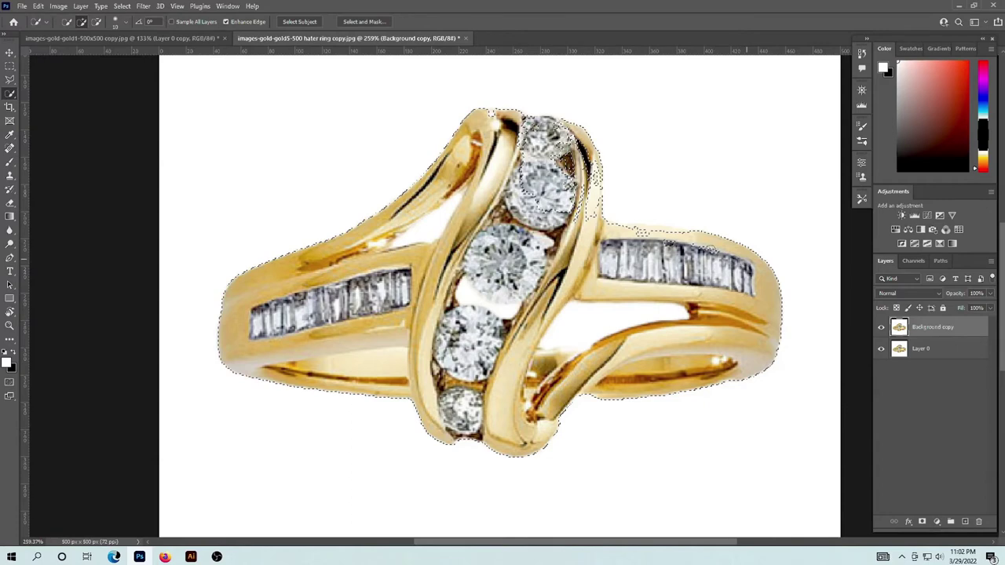
- Brush the ring selection with Quick Selection, subtracting the white gap between the centre diamonds
mouse_move(710, 250)
left_mouse_down()
mouse_move(571, 203)
mouse_move(524, 126)
mouse_move(567, 134)
mouse_move(586, 166)
left_mouse_up()
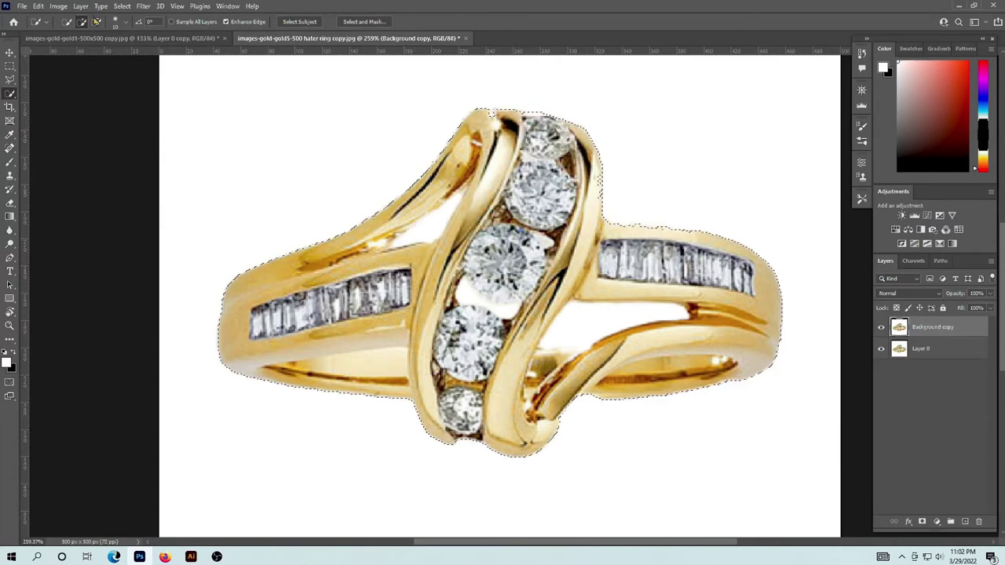
left_click(96, 21)
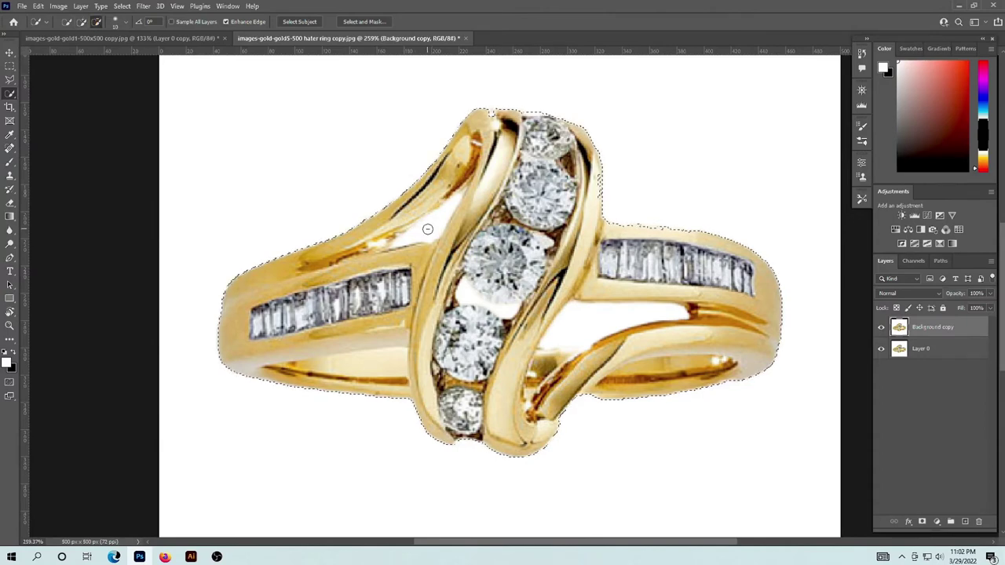
left_click(464, 292)
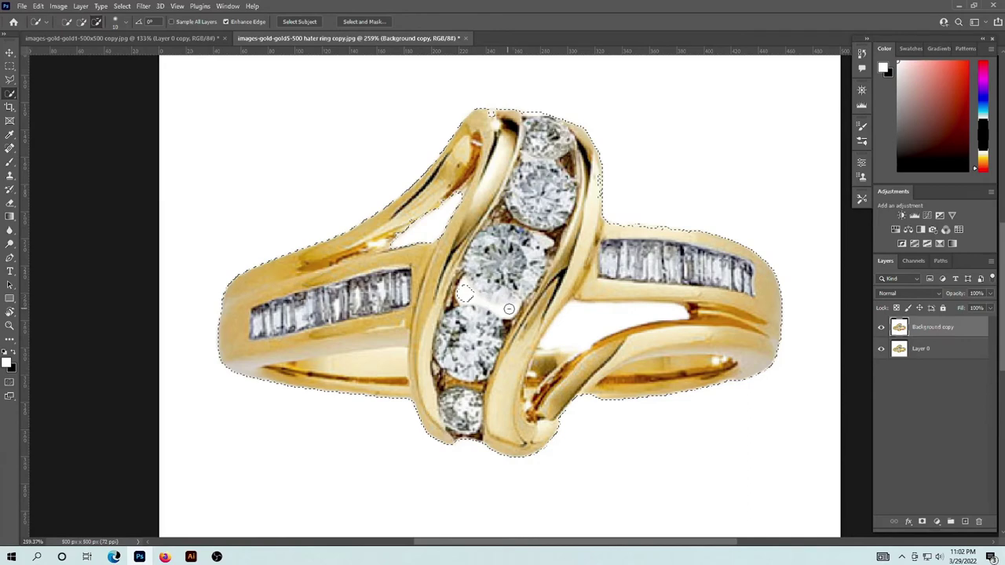
left_click_drag(488, 304, 474, 301)
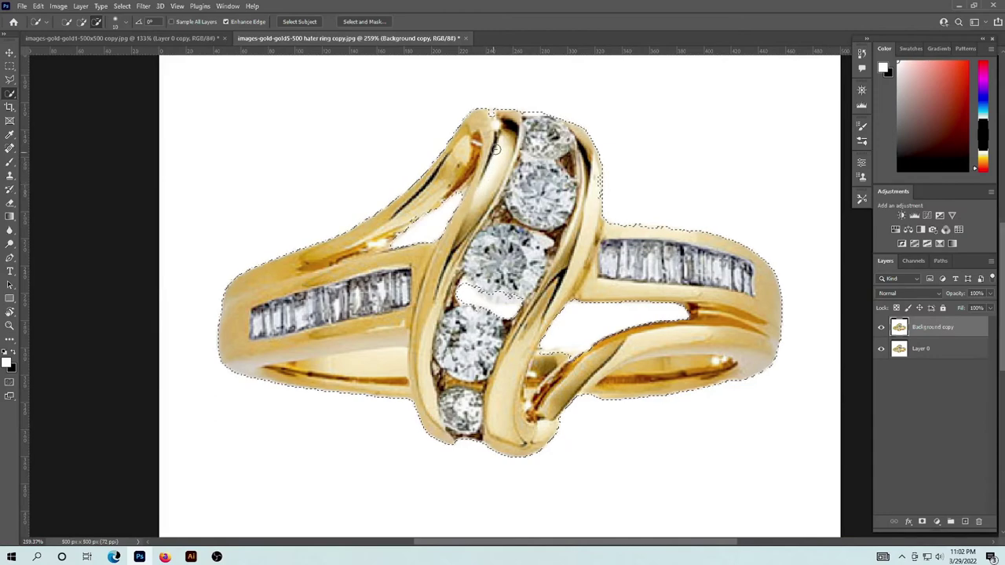
left_click(81, 21)
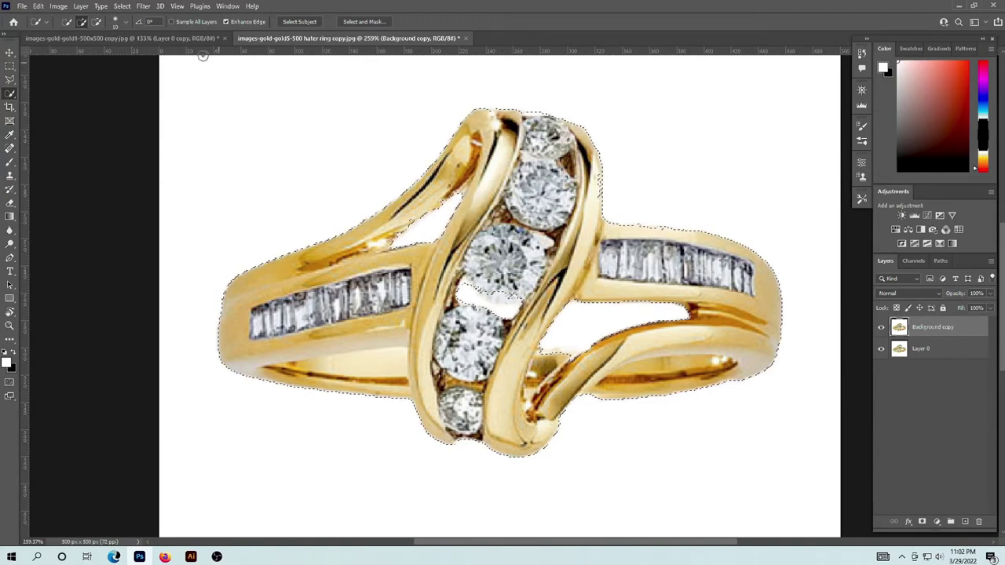
left_click(97, 22)
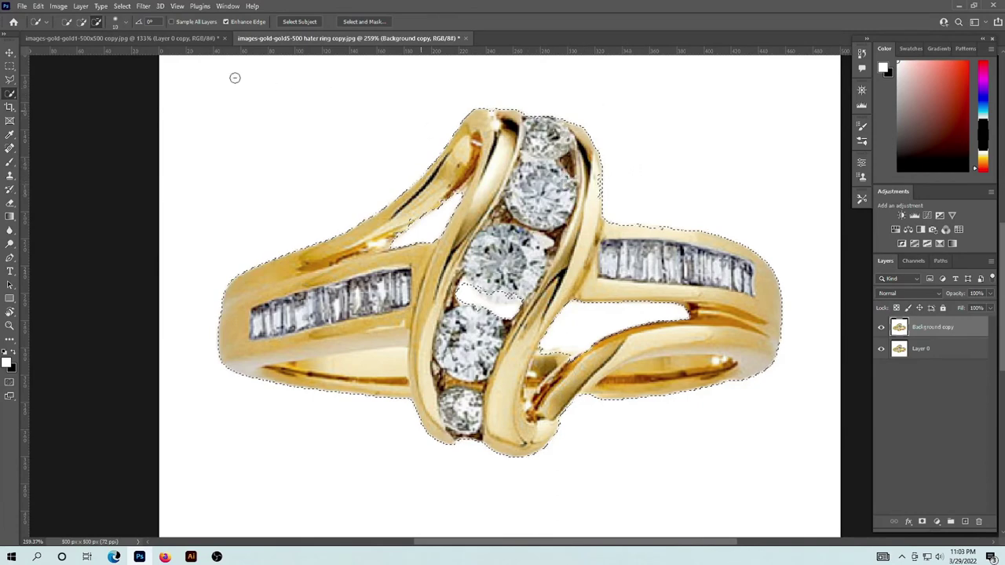
left_click(82, 22)
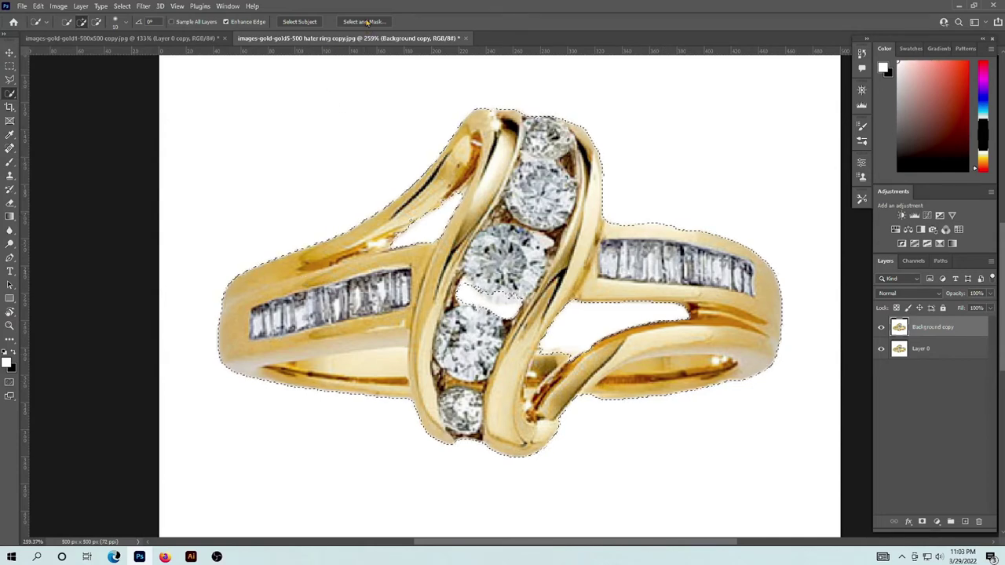
- Refine the ring selection in Select and Mask with smooth 2, 0.2 px feather and 4% contrast
left_click(367, 22)
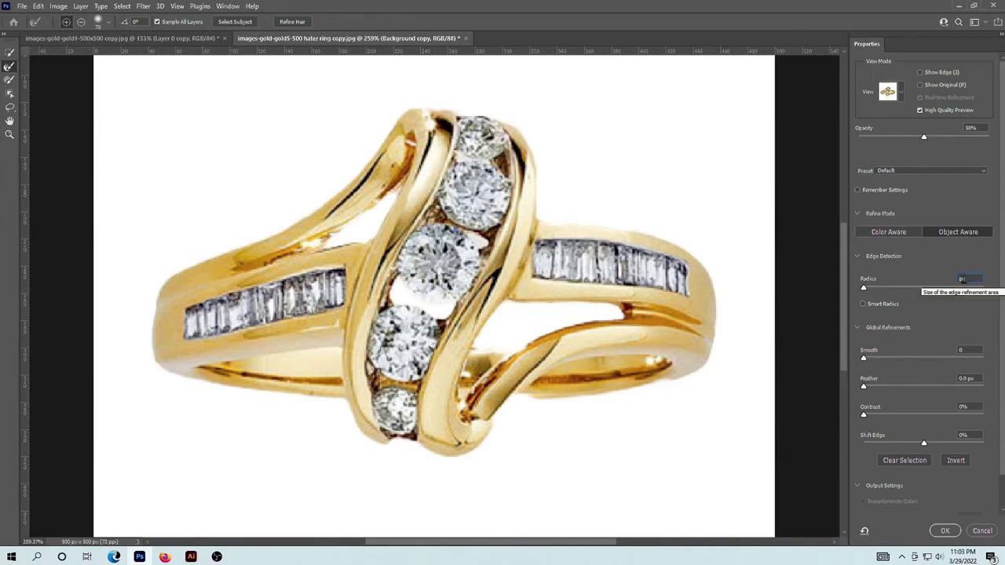
scroll(963, 279, "up", 3)
type("1")
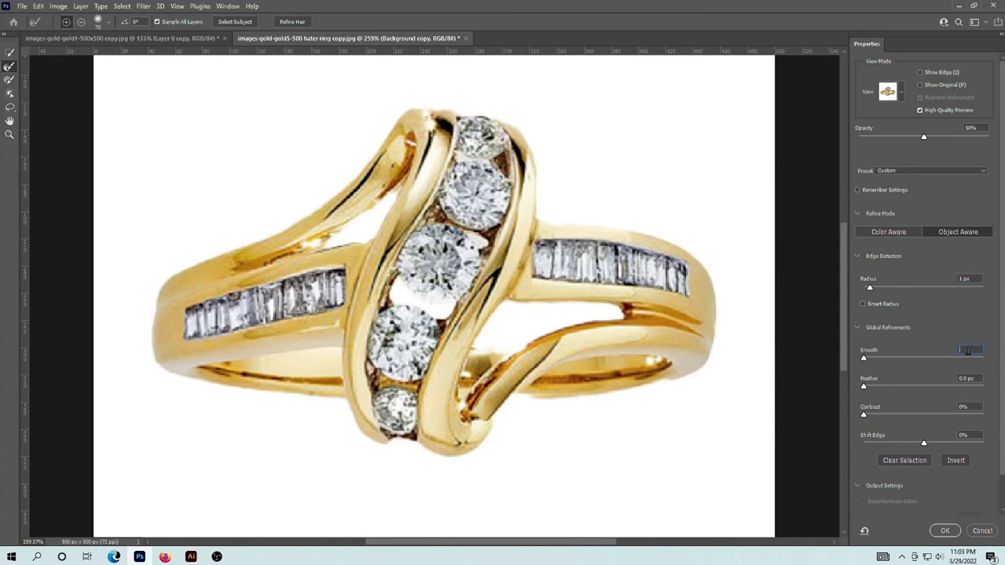
type("1")
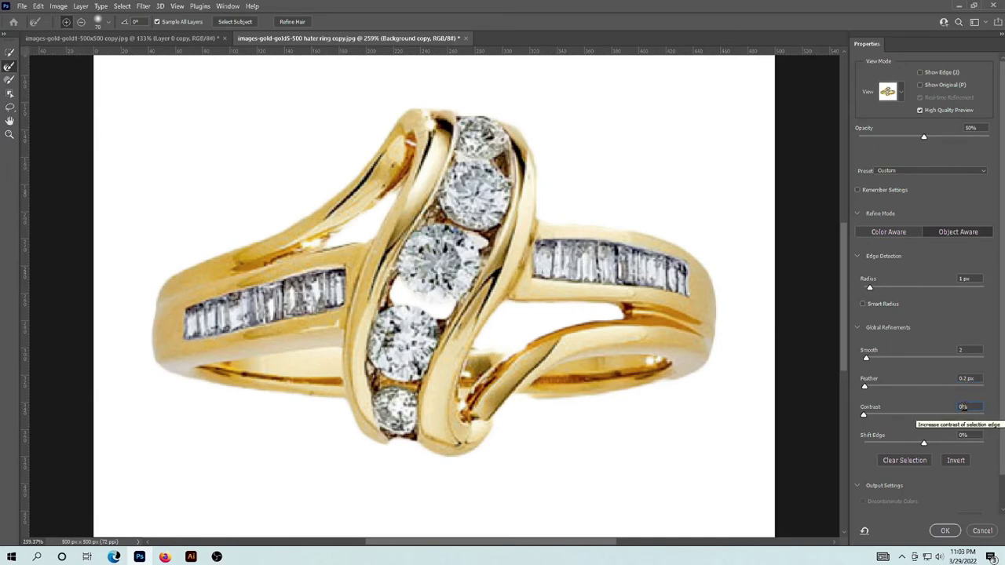
type("4")
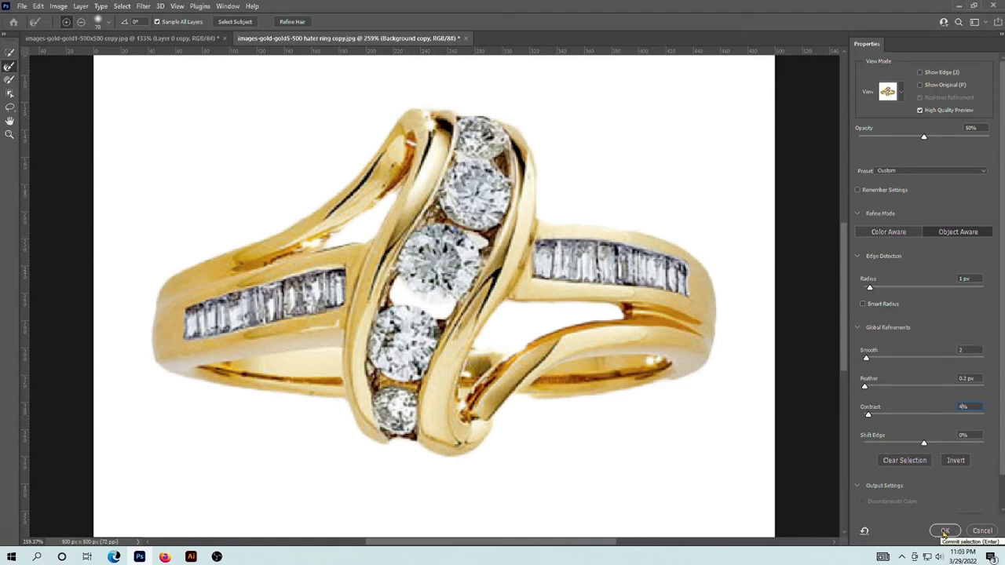
left_click(945, 532)
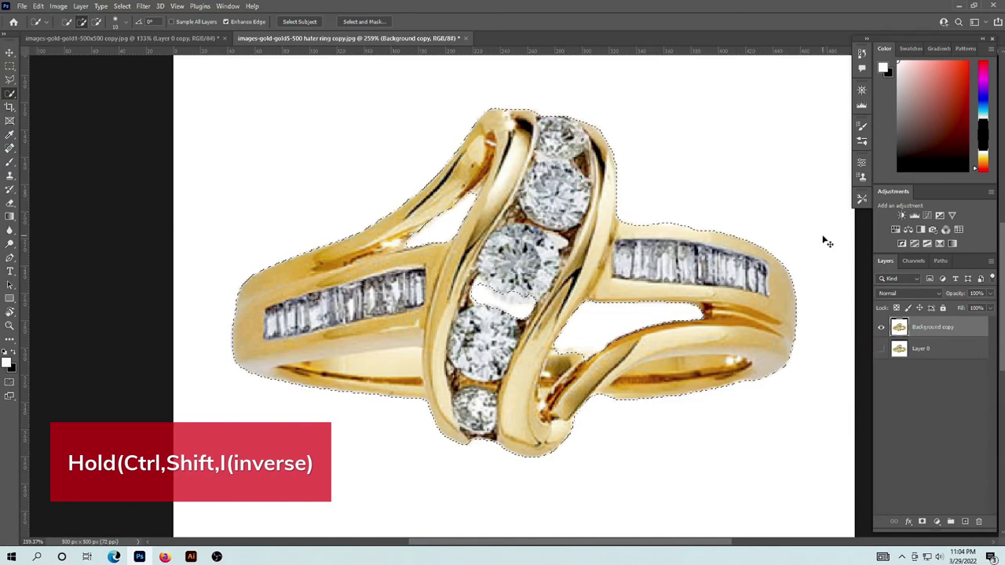
- Invert and delete the white backdrop from Background copy, deselect, and toggle Layer 0 to check
key("ctrl+shift+i")
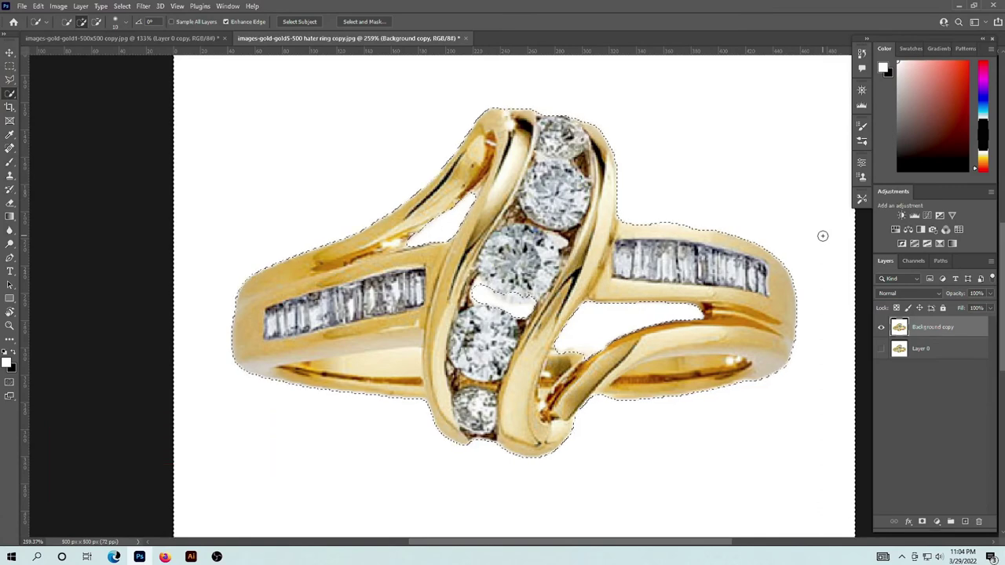
key("Delete")
key("ctrl+d")
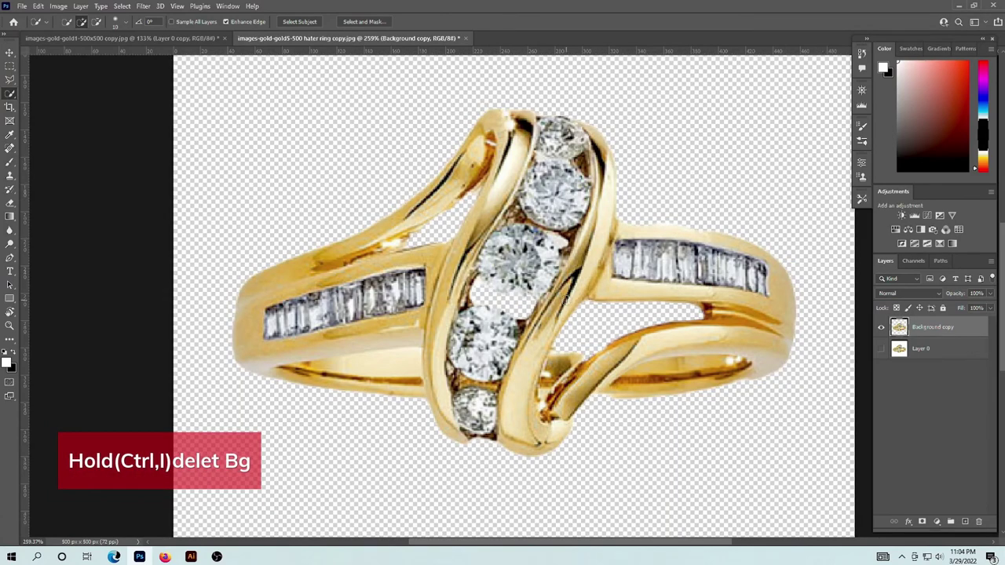
scroll(563, 301, "up", 2)
scroll(564, 300, "up", 2)
scroll(564, 300, "down", 1)
scroll(566, 302, "down", 1)
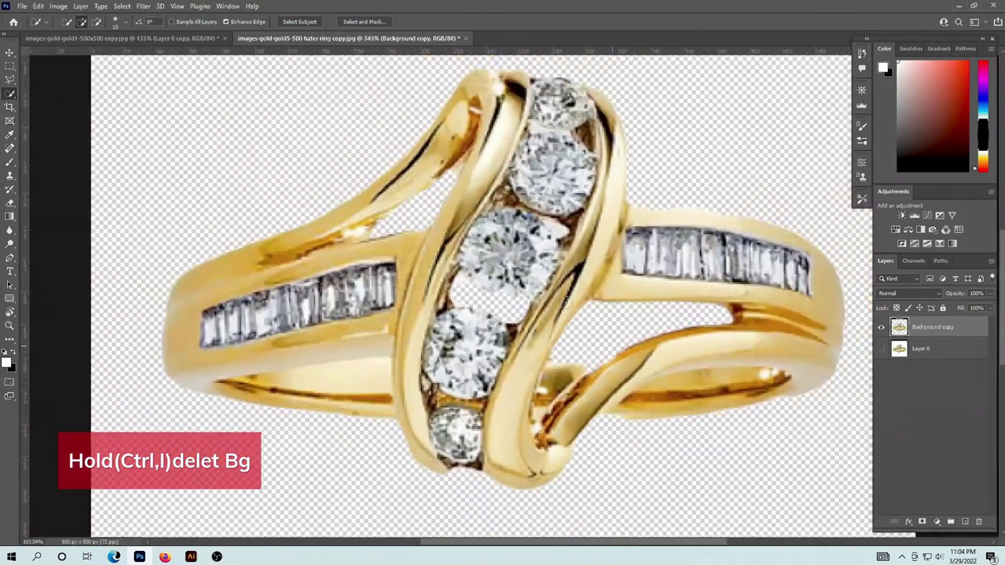
scroll(564, 301, "down", 1)
scroll(564, 300, "down", 1)
scroll(564, 301, "down", 1)
scroll(566, 303, "down", 1)
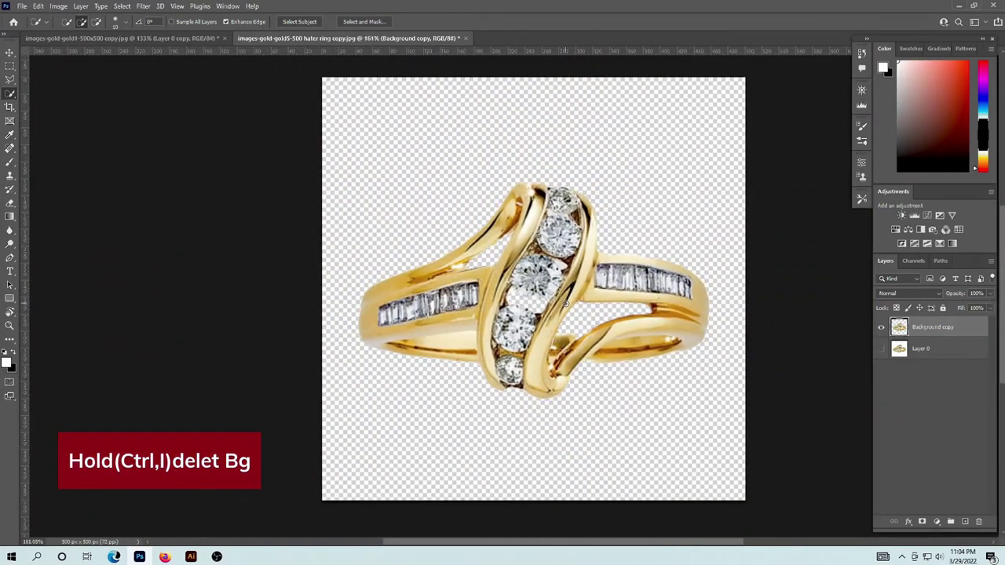
left_click(881, 350)
left_click(881, 353)
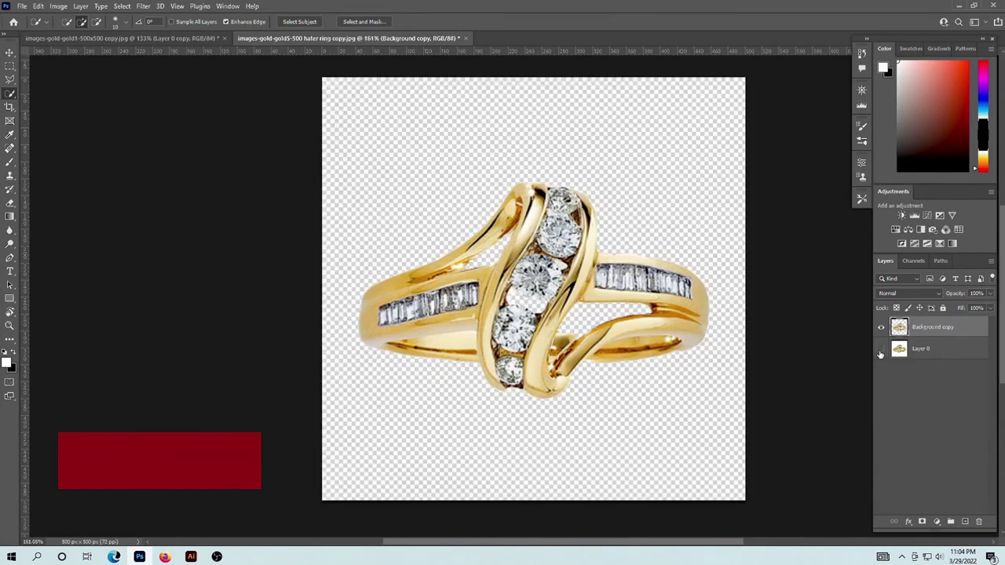
- Add a new empty layer and set the foreground colour to bright orange #ff5c00
left_click(966, 521)
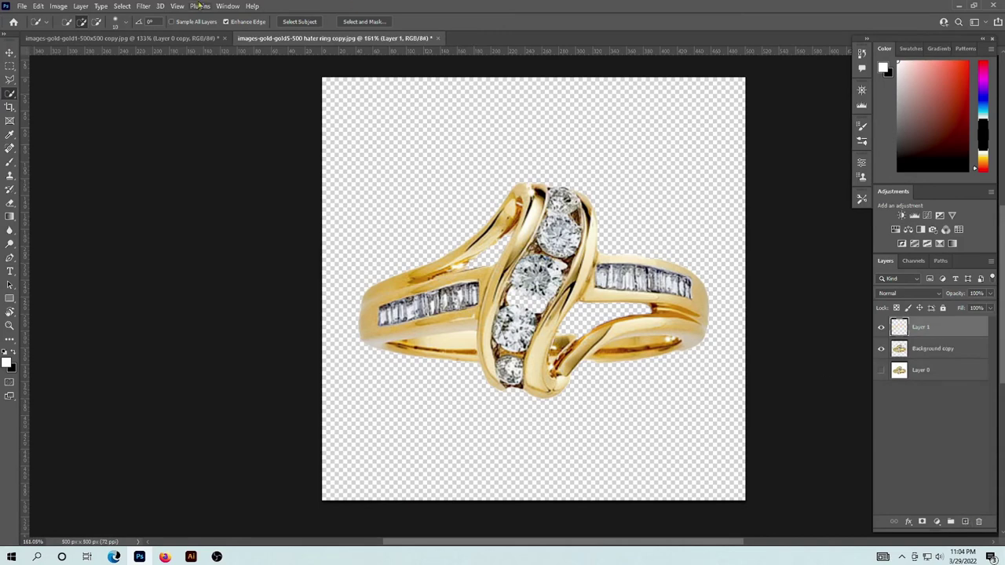
left_click(7, 363)
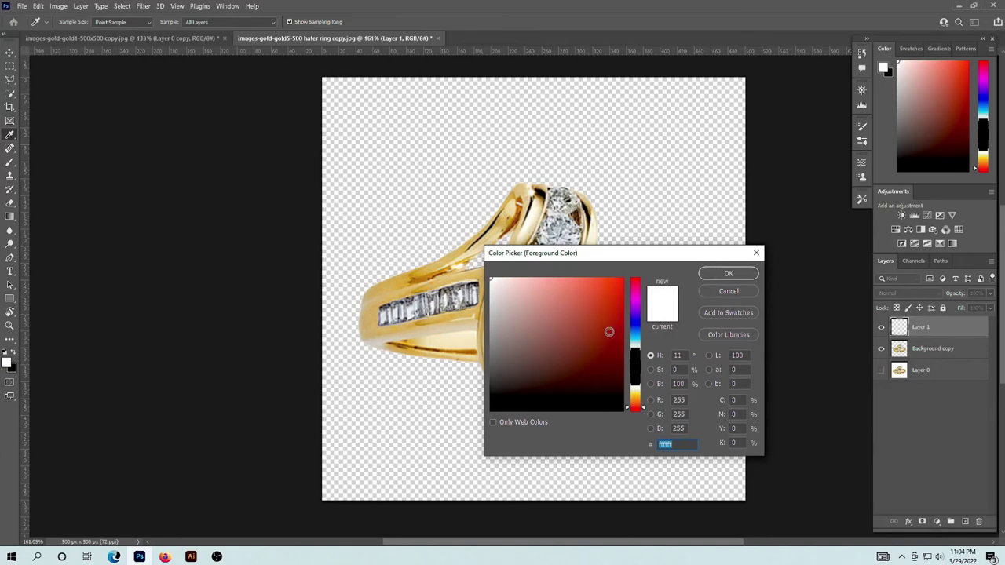
left_click(581, 411)
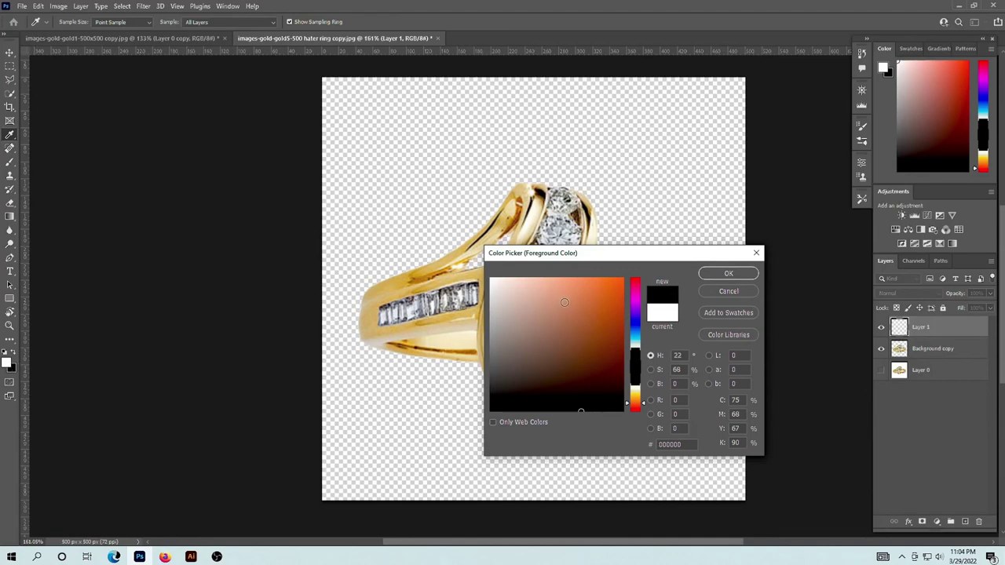
left_click_drag(601, 296, 652, 259)
left_click(721, 274)
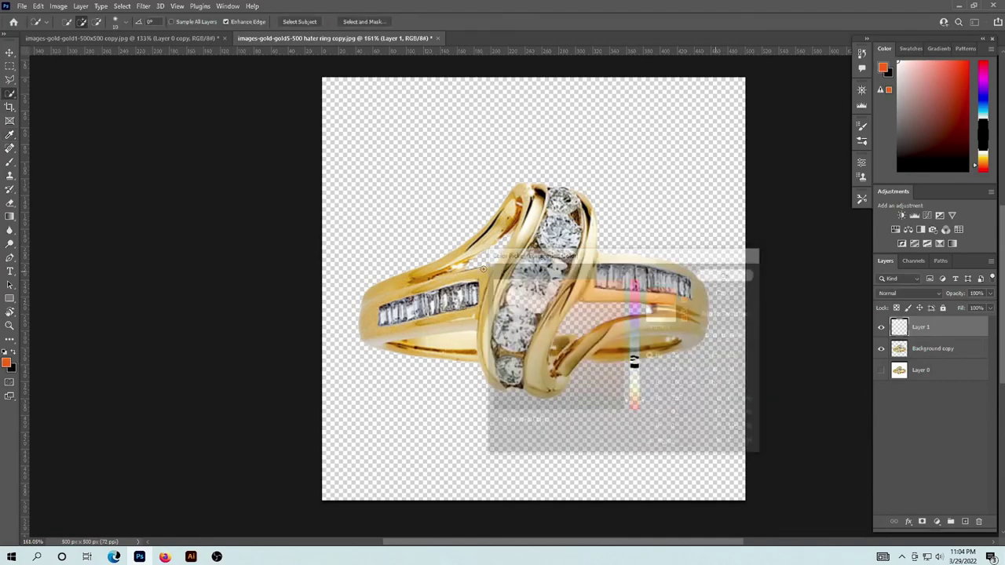
- Sample the orange so the background colour also becomes #ff5c00
left_click(13, 366)
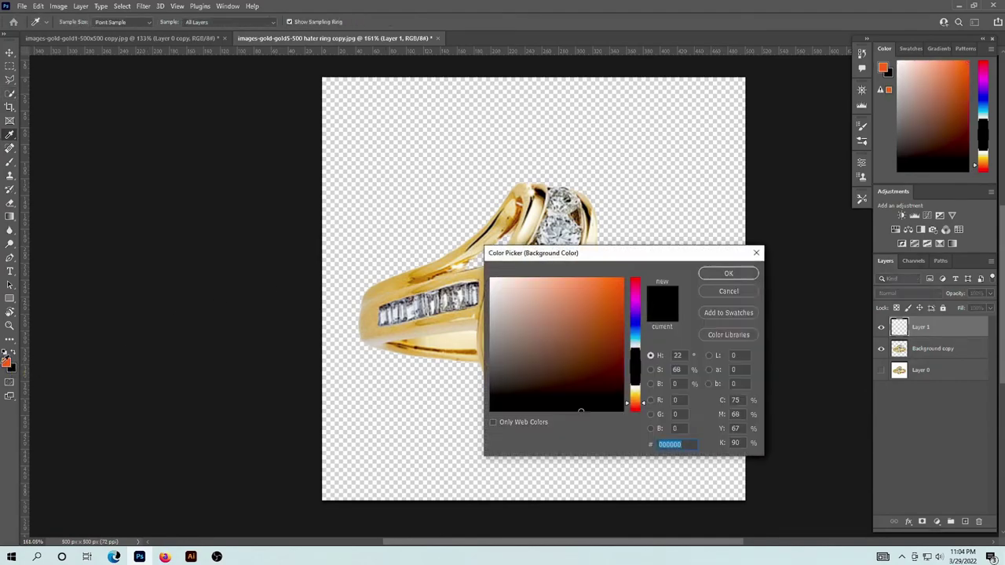
left_click(8, 361)
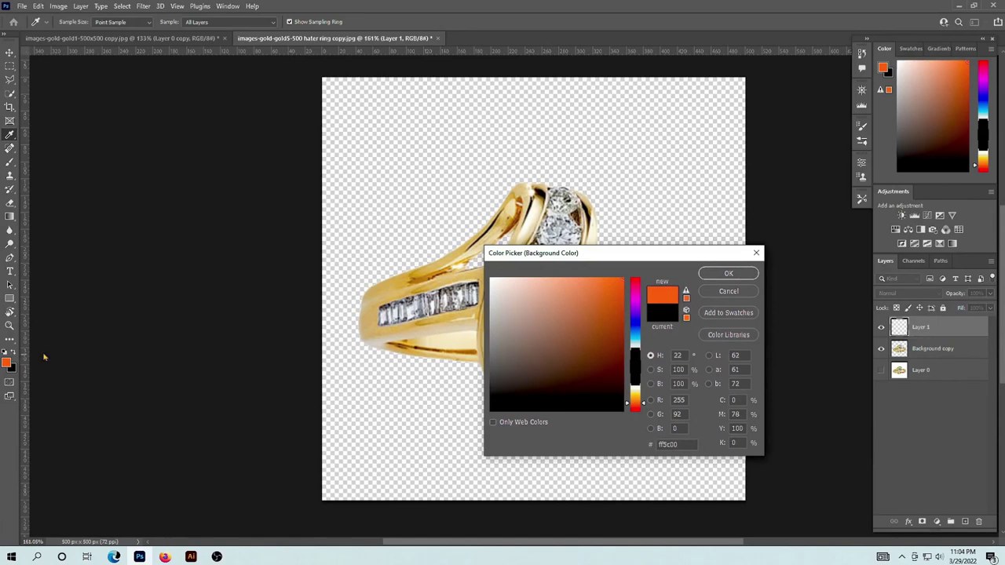
left_click(721, 273)
key("w")
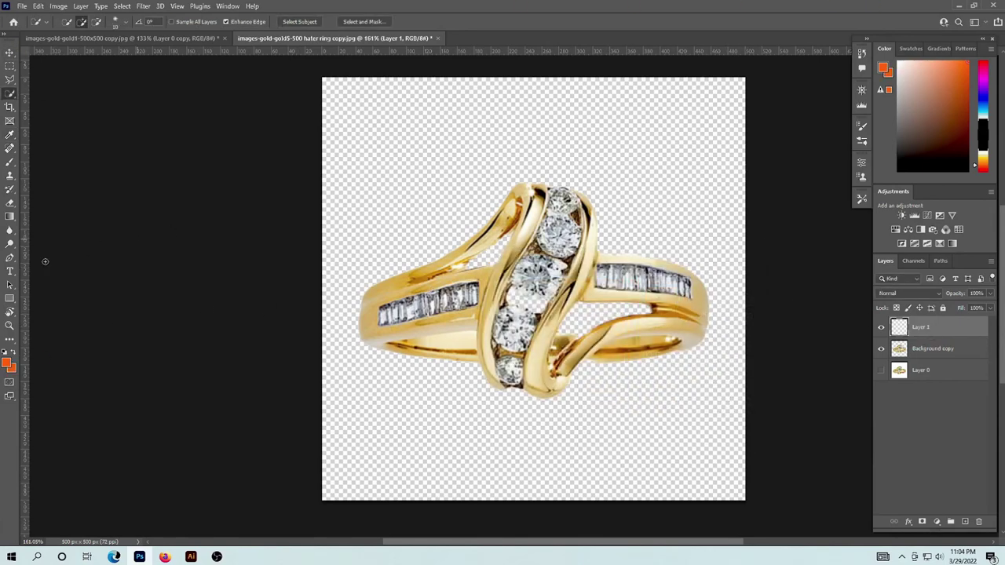
- Fill Layer 1 with solid orange using the Paint Bucket tool
left_click(7, 216)
right_click(8, 216)
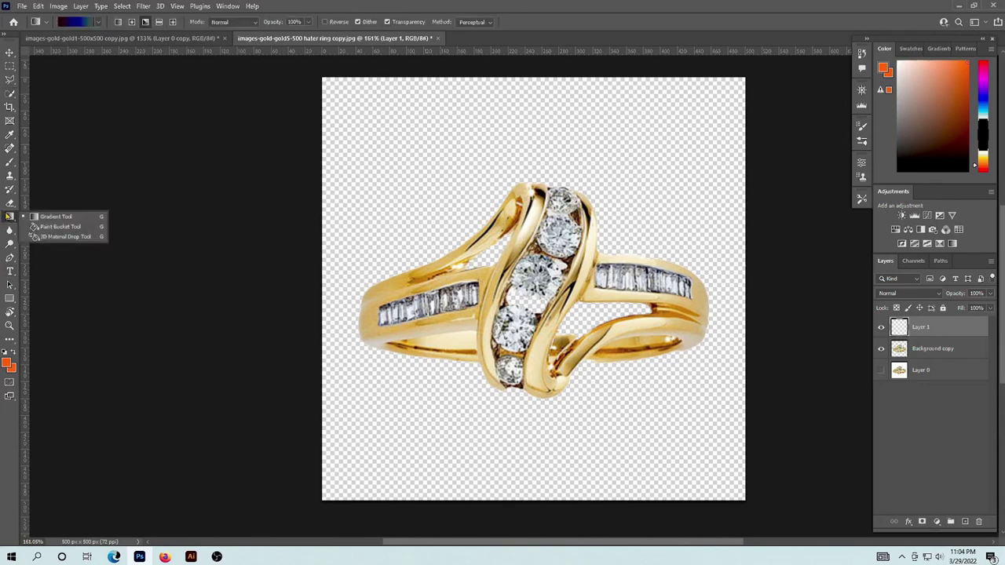
left_click(49, 227)
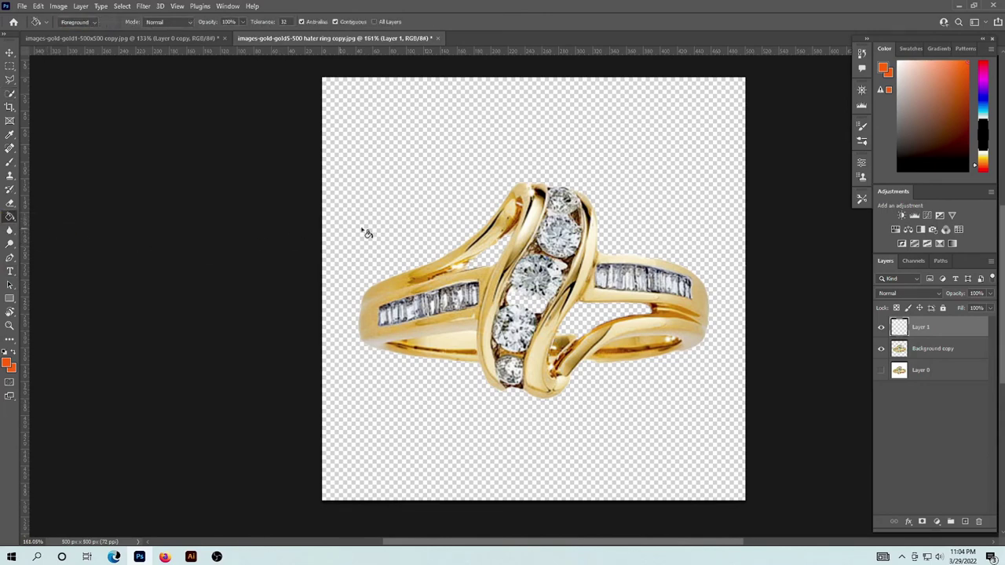
left_click(388, 220)
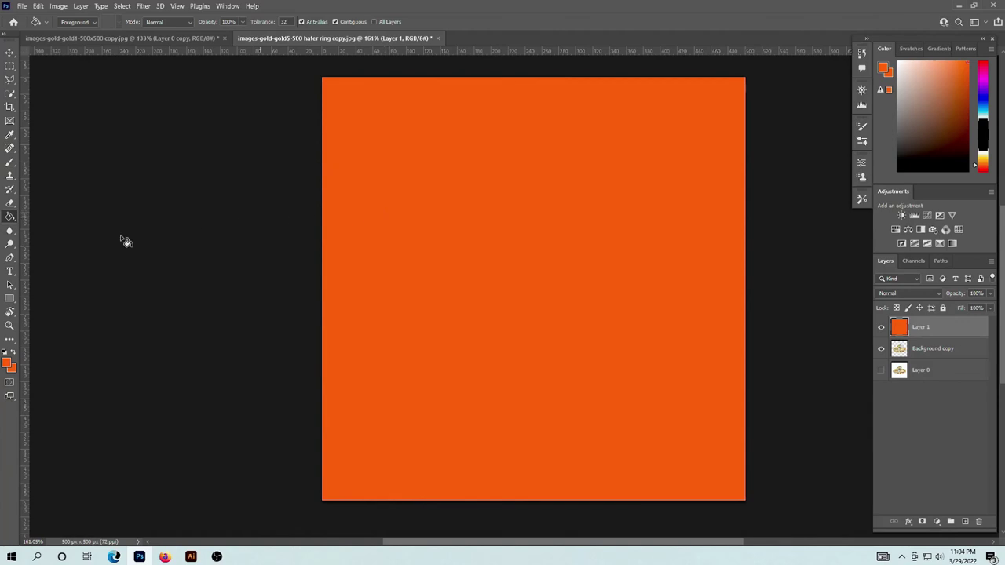
- Move the Background copy ring layer above the orange Layer 1
left_click_drag(945, 349, 944, 322)
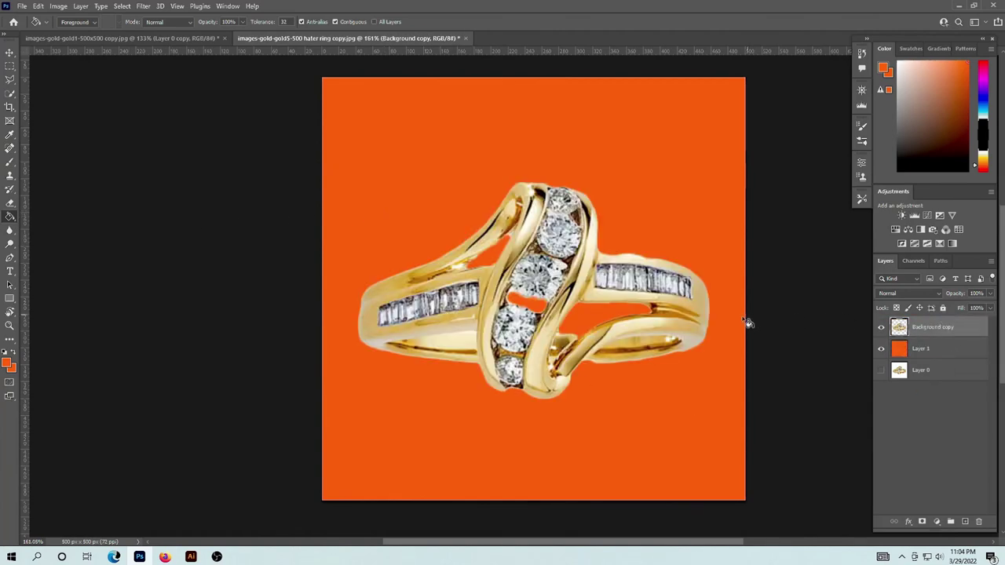
scroll(586, 365, "up", 1)
scroll(586, 361, "up", 1)
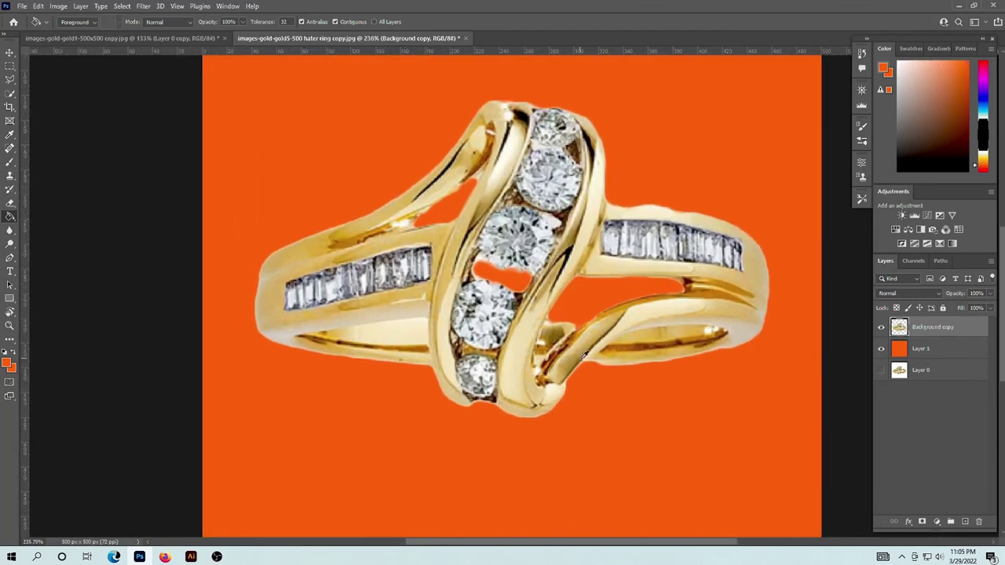
scroll(584, 355, "up", 1)
scroll(584, 355, "down", 1)
scroll(583, 355, "down", 1)
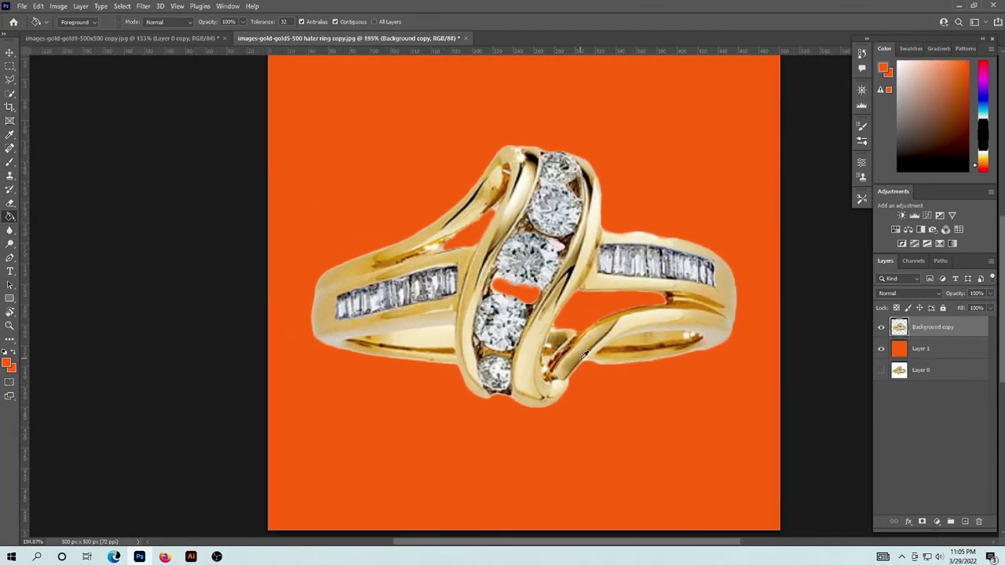
scroll(583, 355, "down", 1)
scroll(583, 355, "down", 1)
scroll(583, 355, "up", 2)
scroll(584, 355, "up", 1)
scroll(584, 355, "down", 3)
scroll(584, 355, "down", 1)
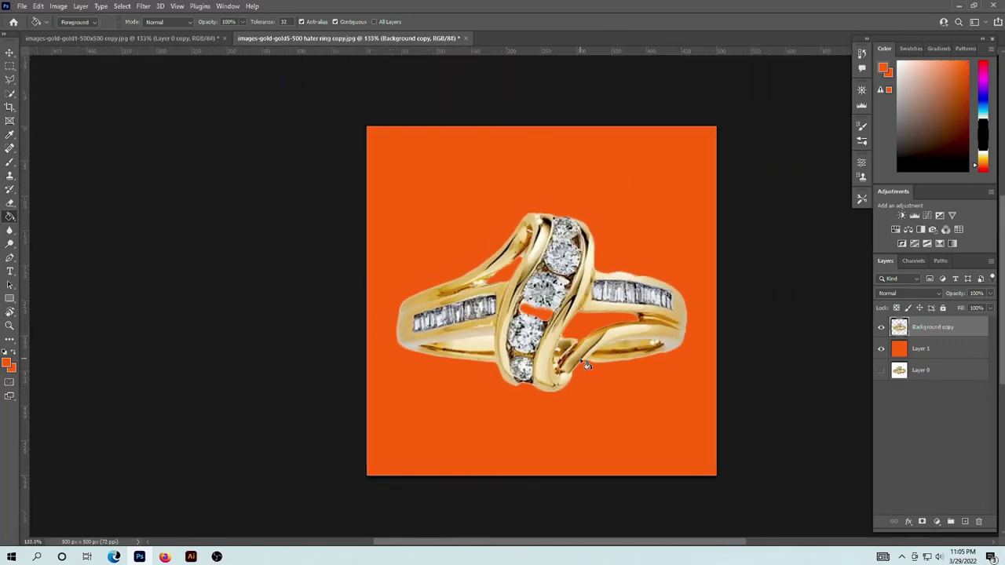